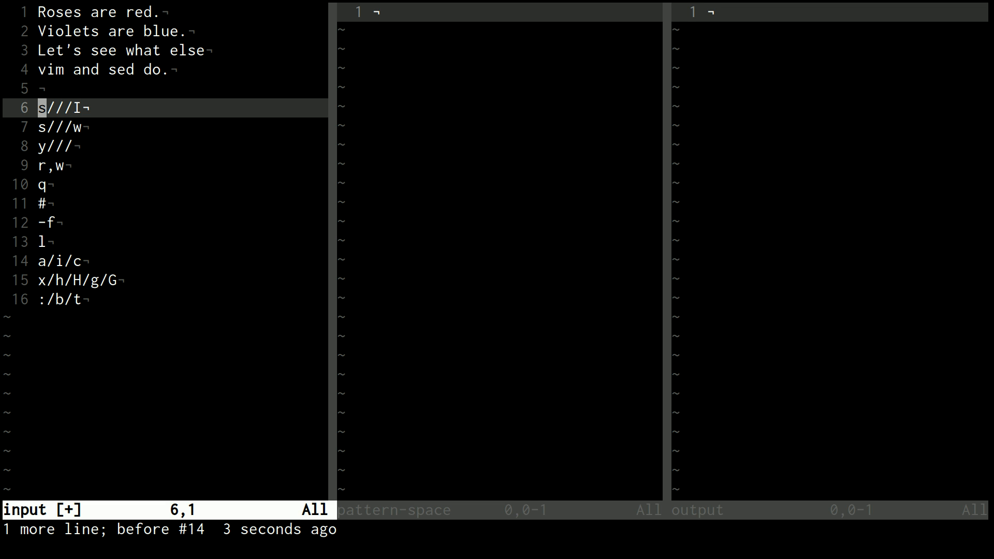
# - Look over the poem lines and the s///I entry in the sed command list
pyautogui.press('k')
pyautogui.press('k')
pyautogui.press('k')
pyautogui.press('k')
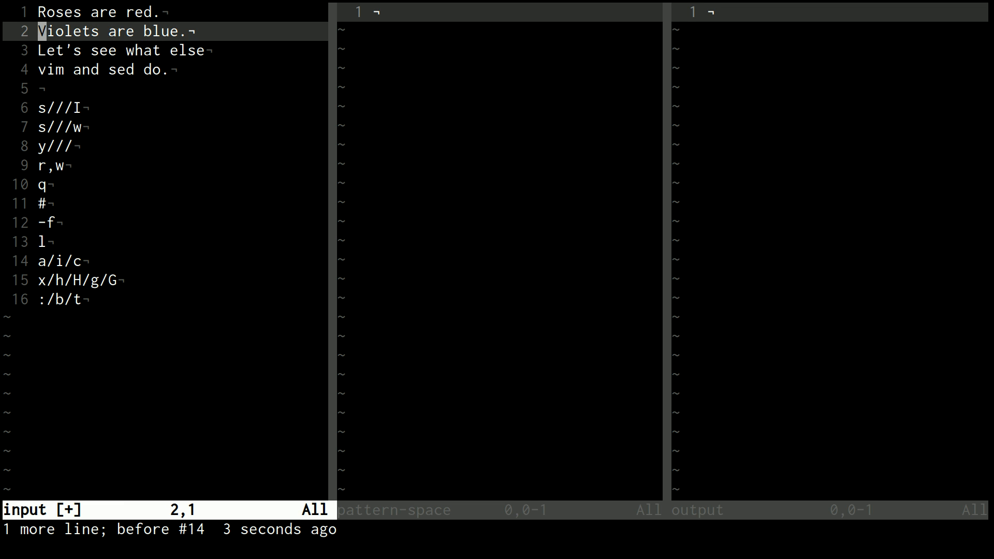
pyautogui.press('k')
pyautogui.press('j')
pyautogui.press('j')
pyautogui.press('j')
pyautogui.press('j')
pyautogui.press('j')
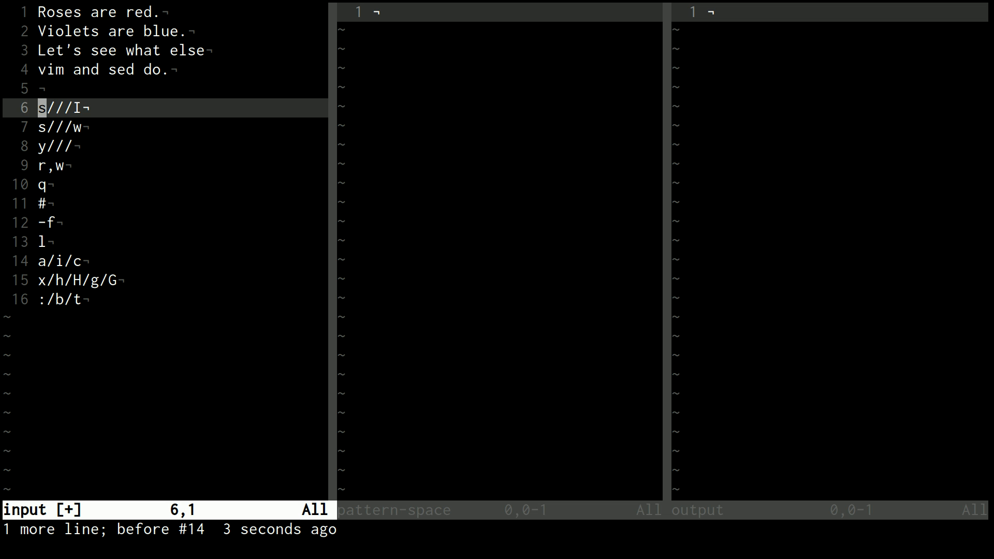
pyautogui.press('k')
pyautogui.press('k')
pyautogui.press('j')
pyautogui.press('j')
pyautogui.press('l')
pyautogui.press('l')
pyautogui.press('l')
pyautogui.press('l')
pyautogui.press('h')
pyautogui.press('h')
pyautogui.press('h')
pyautogui.press('h')
pyautogui.press('j')
pyautogui.press('k')
# - Paste a temporary s///p entry above s///I, compare the two, then remove it again
pyautogui.press('P')
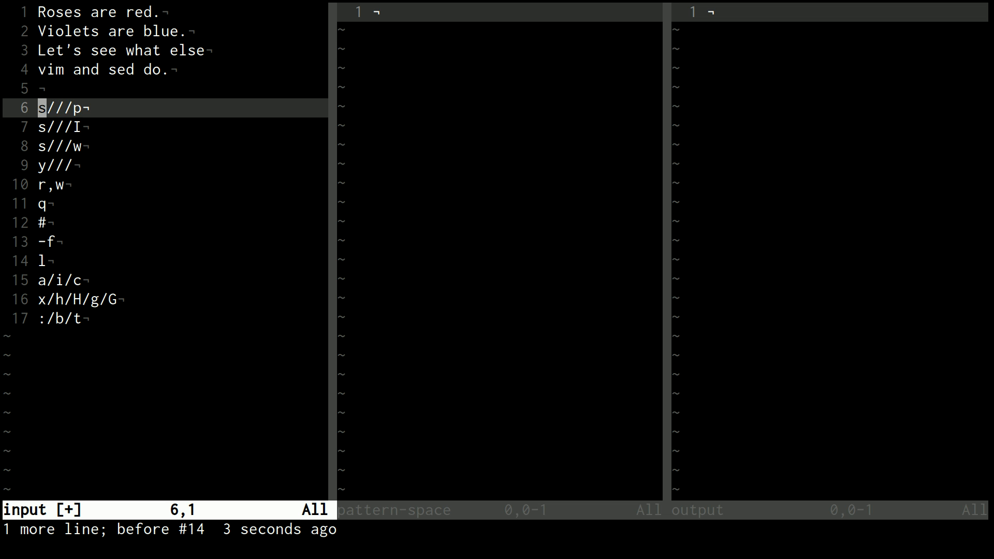
pyautogui.press('l')
pyautogui.press('l')
pyautogui.press('l')
pyautogui.press('l')
pyautogui.press('j')
pyautogui.press('k')
pyautogui.press('h')
pyautogui.press('l')
pyautogui.press('h')
pyautogui.press('h')
pyautogui.press('h')
pyautogui.press('l')
pyautogui.press('d')
pyautogui.press('d')
pyautogui.press('l')
pyautogui.press('l')
pyautogui.press('l')
pyautogui.press('l')
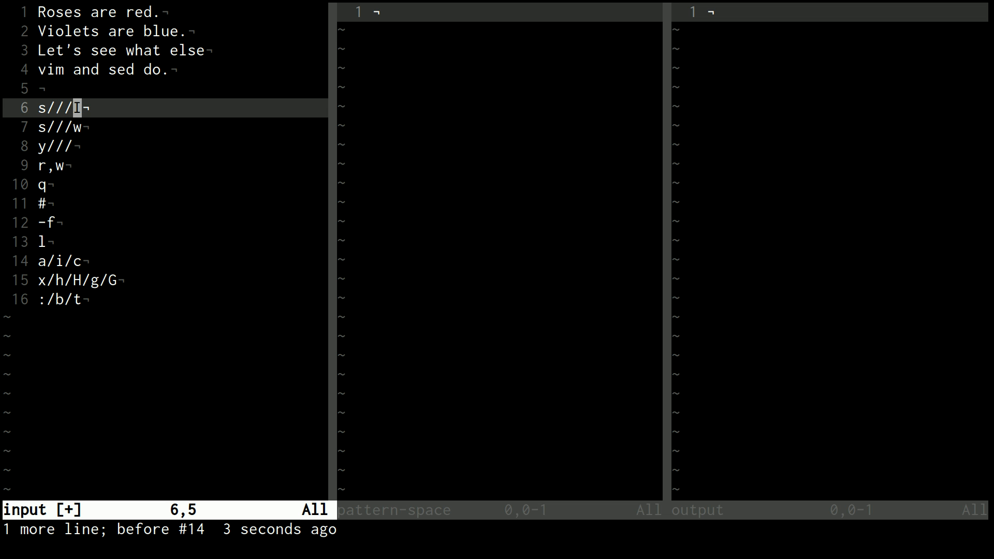
# - Add blank lines below the poem with a '/ /i' note, then delete the note and extra line
pyautogui.press('k')
pyautogui.press('k')
pyautogui.press('k')
pyautogui.press('j')
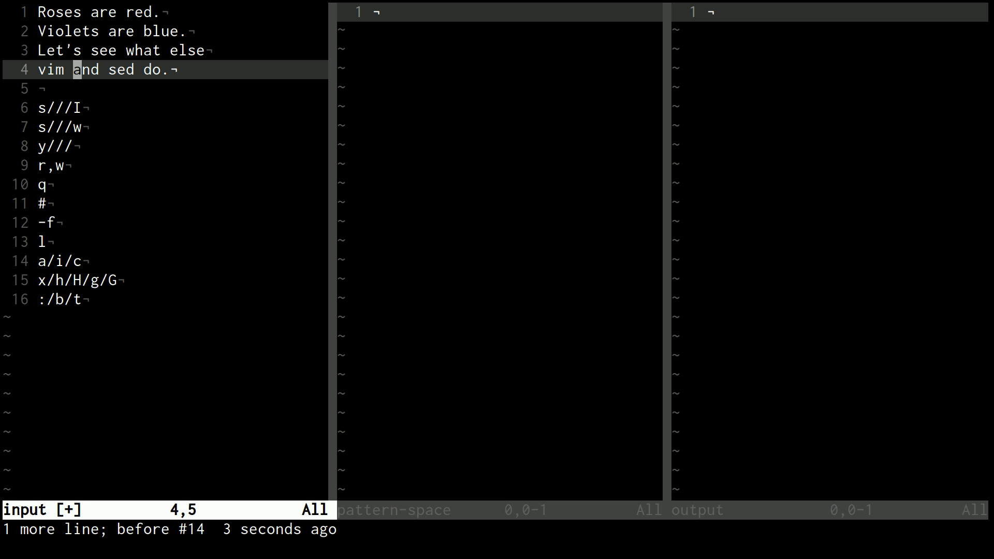
pyautogui.press('o')
pyautogui.press('Return')
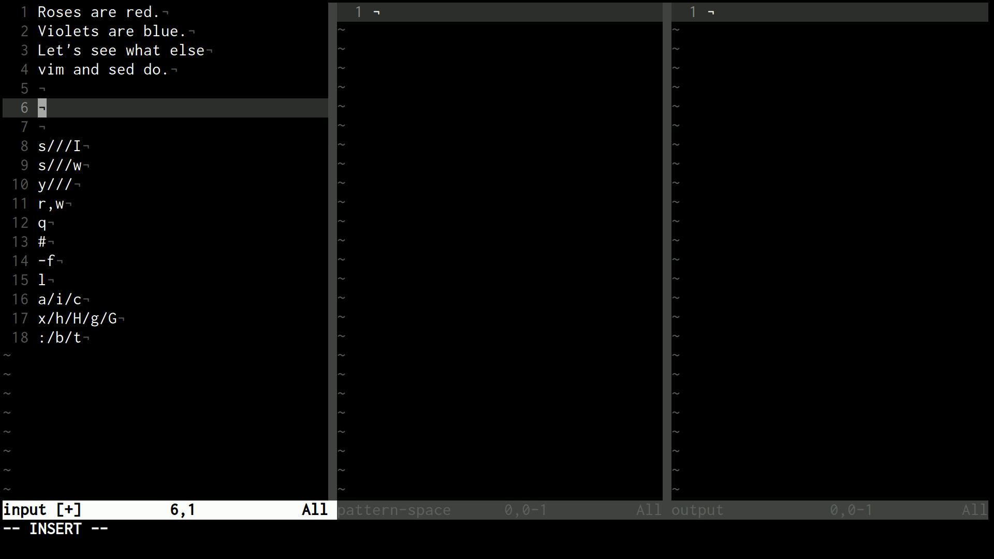
pyautogui.write('/ /i')
pyautogui.press('Escape')
pyautogui.press('h')
pyautogui.press('h')
pyautogui.press('d')
pyautogui.press('d')
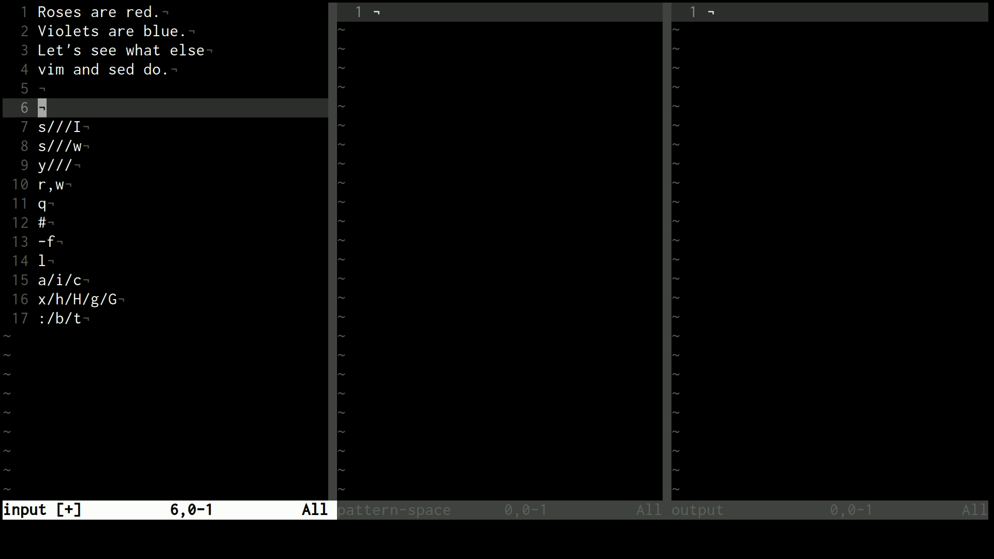
pyautogui.press('d')
pyautogui.press('d')
pyautogui.press('k')
pyautogui.press('k')
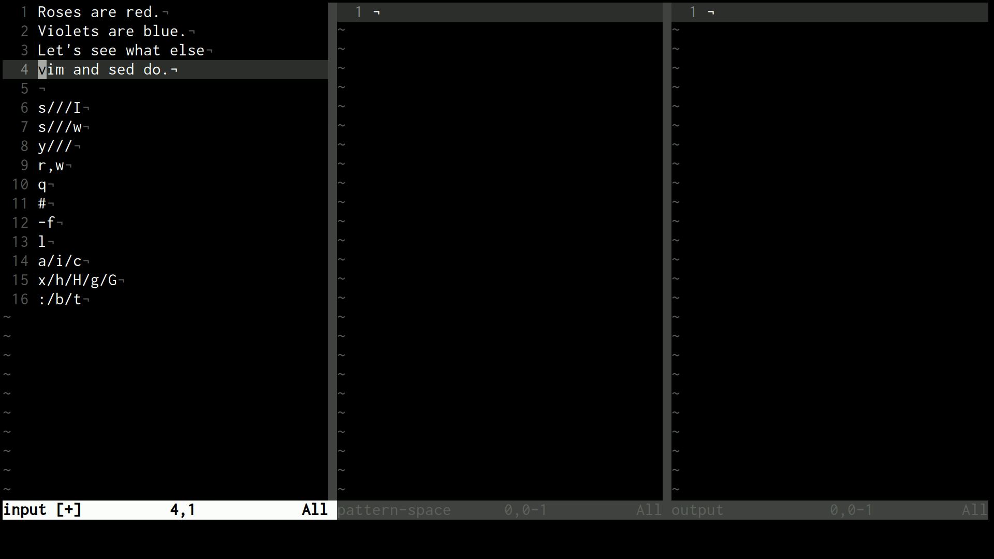
# - Filter the four poem lines through sed 's/roses/blue/I' and undo the change
pyautogui.press('V')
pyautogui.press('g')
pyautogui.press('g')
pyautogui.press(':')
pyautogui.write(":'<,'>")
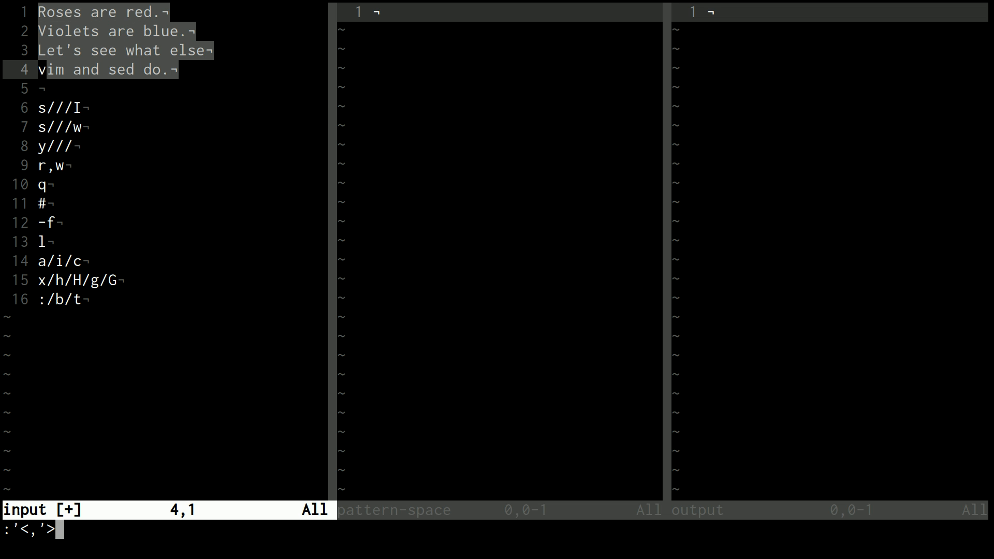
pyautogui.write('s')
pyautogui.press('BackSpace')
pyautogui.write("!sed '")
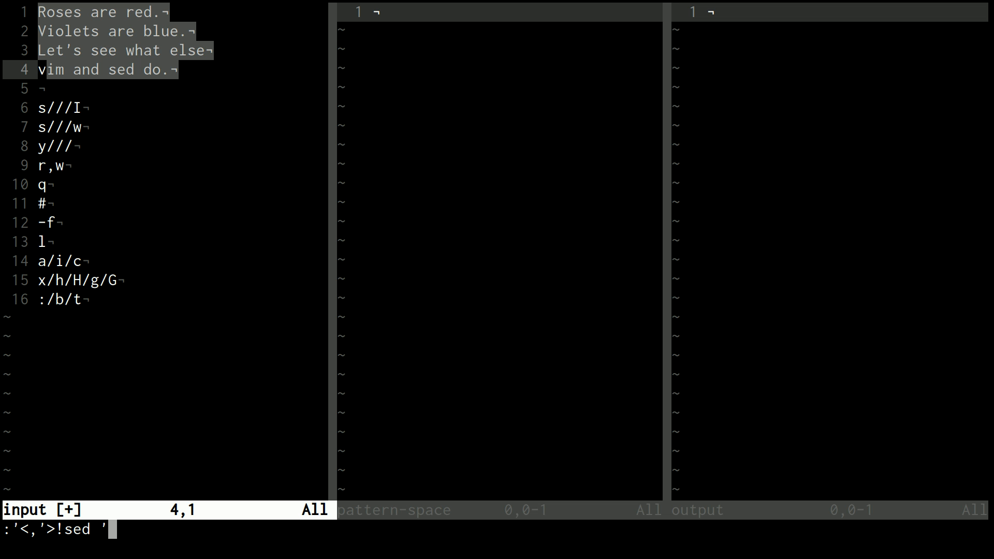
pyautogui.write('s/')
pyautogui.write('roses/')
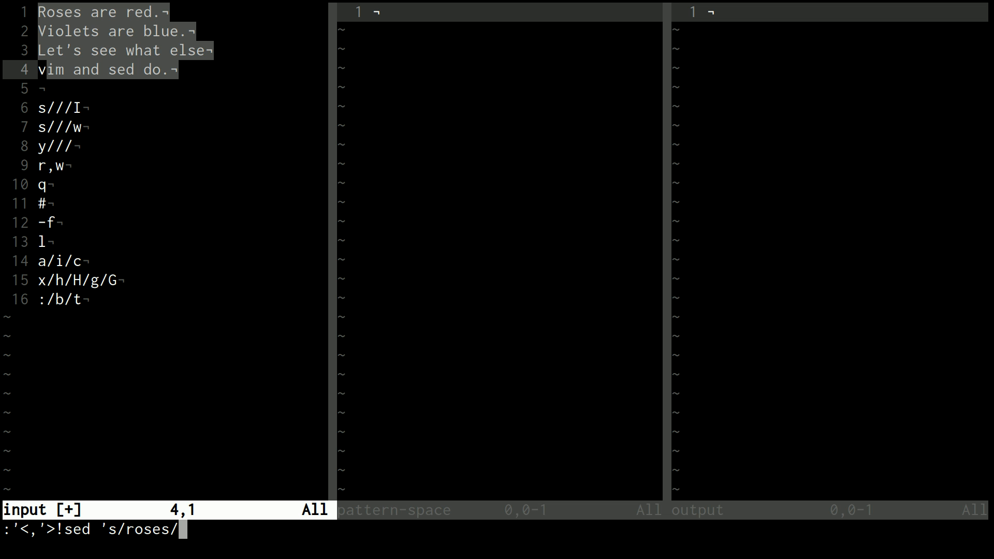
pyautogui.write("blue/I'")
pyautogui.press('Return')
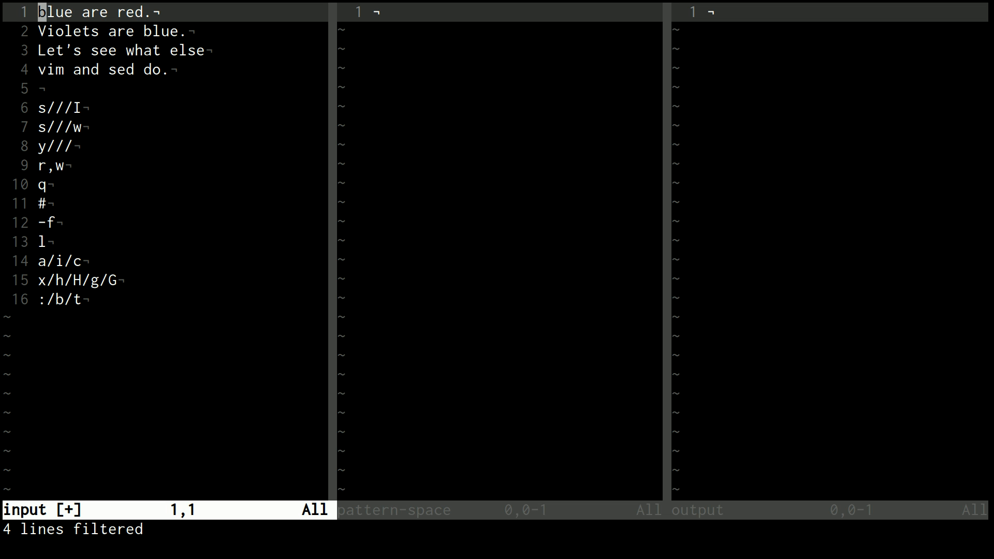
pyautogui.press('u')
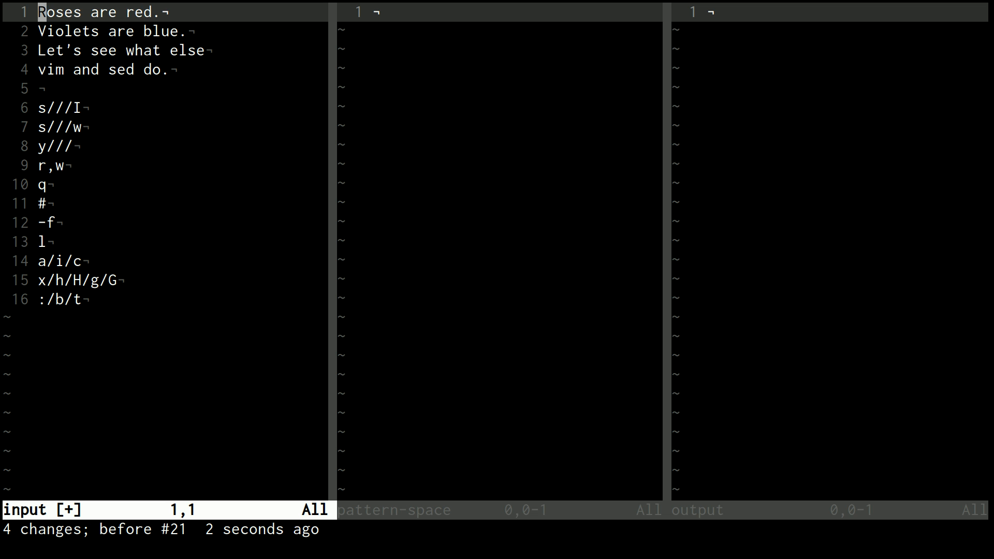
pyautogui.press('j')
pyautogui.press('k')
# - Delete the s///I entry from the sed command list
pyautogui.press('j')
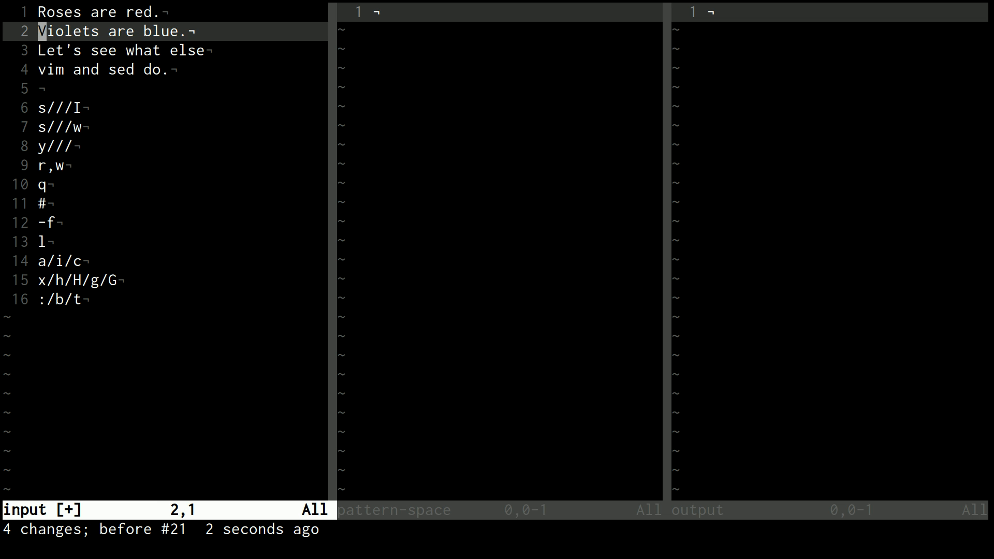
pyautogui.press('k')
pyautogui.press('j')
pyautogui.press('j')
pyautogui.press('j')
pyautogui.press('j')
pyautogui.press('j')
pyautogui.press('d')
pyautogui.press('d')
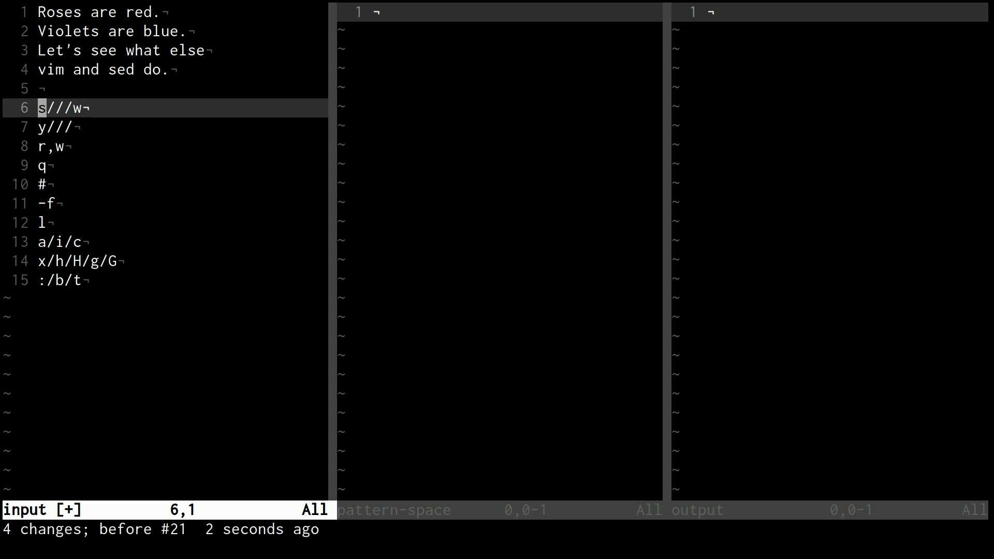
pyautogui.press('j')
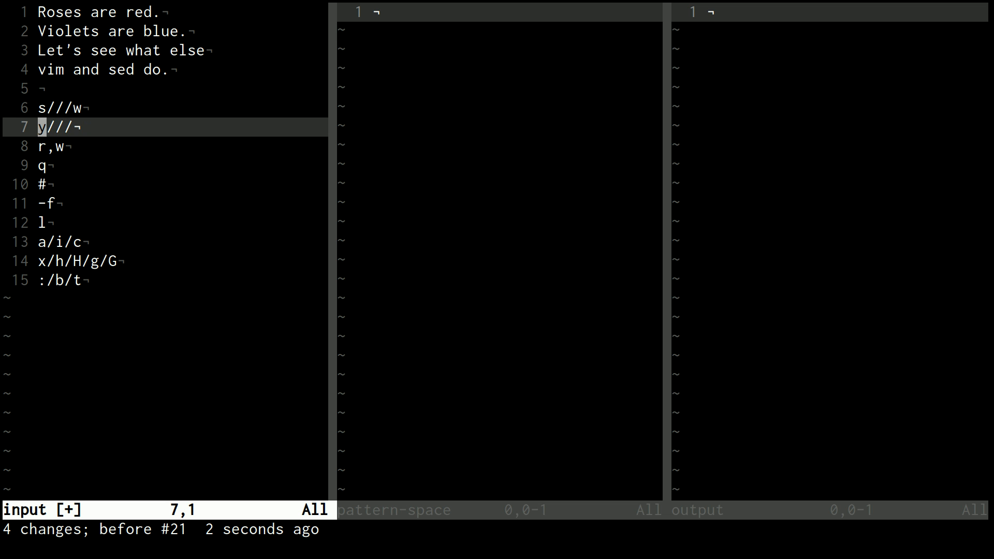
# - Move the y/// entry up so it sits above s///w in the list
pyautogui.press('d')
pyautogui.press('d')
pyautogui.press('k')
pyautogui.press('P')
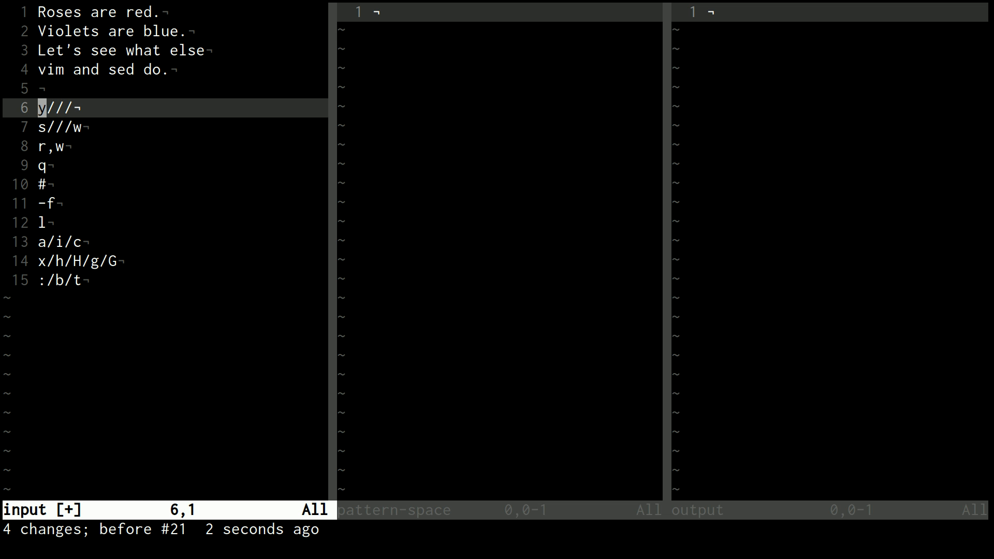
pyautogui.press('l')
pyautogui.press('h')
pyautogui.press('k')
pyautogui.press('j')
pyautogui.press('k')
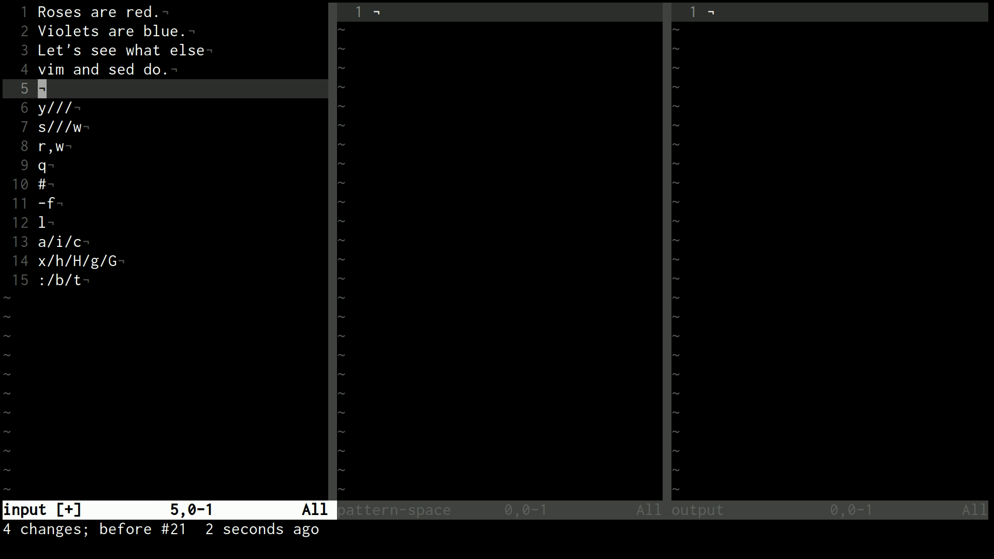
pyautogui.write('kjot')
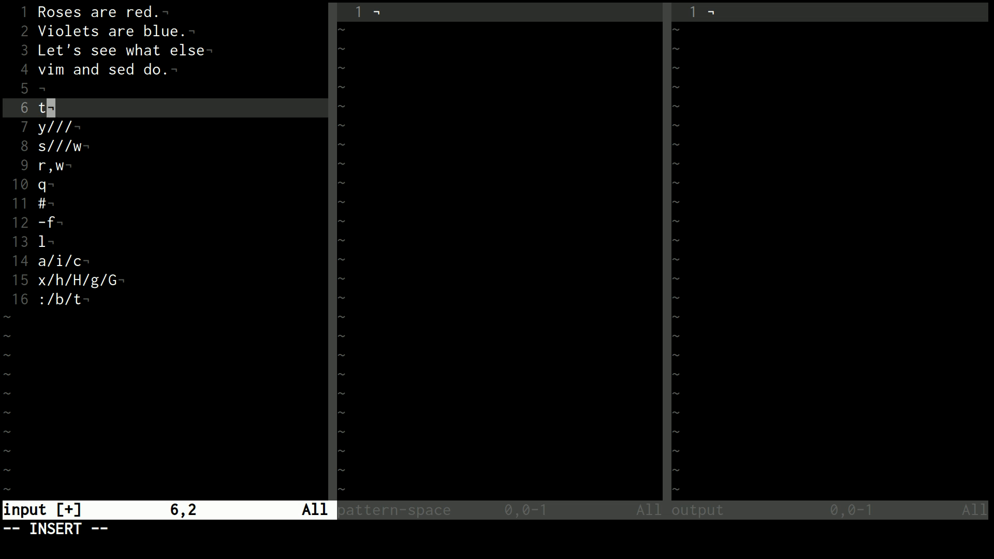
pyautogui.write('r')
# - Discard a half-typed tr word and its extra empty line below the poem
pyautogui.hotkey('ctrl', 'u')
pyautogui.press('Escape')
pyautogui.press('k')
pyautogui.press('d')
pyautogui.press('d')
pyautogui.press('k')
pyautogui.press('j')
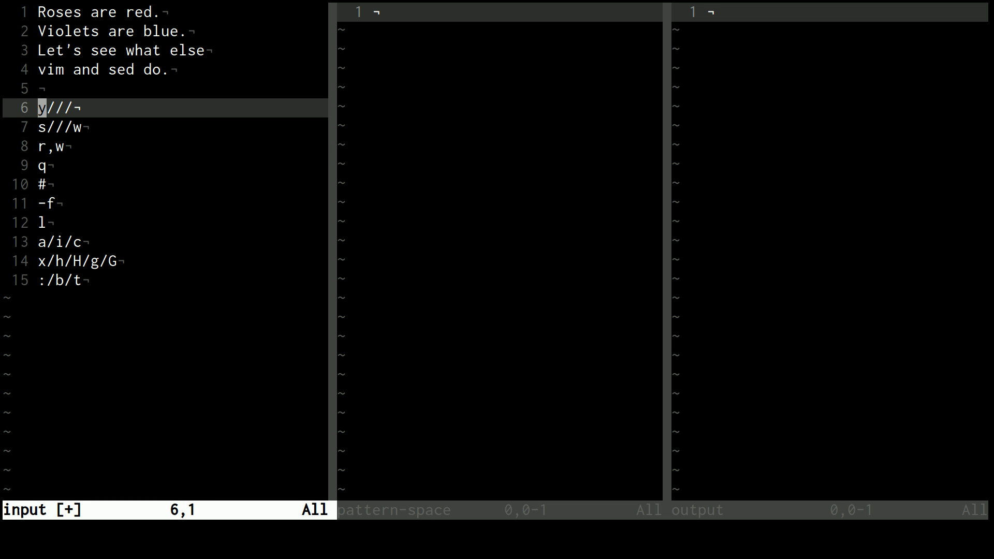
pyautogui.press('k')
pyautogui.press('k')
pyautogui.press('k')
pyautogui.press('j')
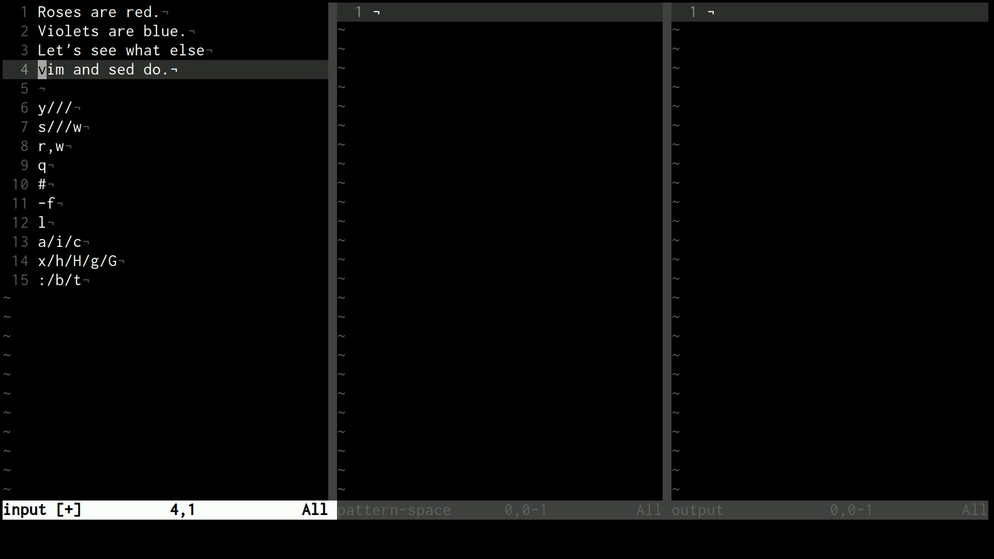
# - Add a test line abcde below the poem and cut b and d so it reads ace
pyautogui.press('o')
pyautogui.press('Return')
pyautogui.write('abc')
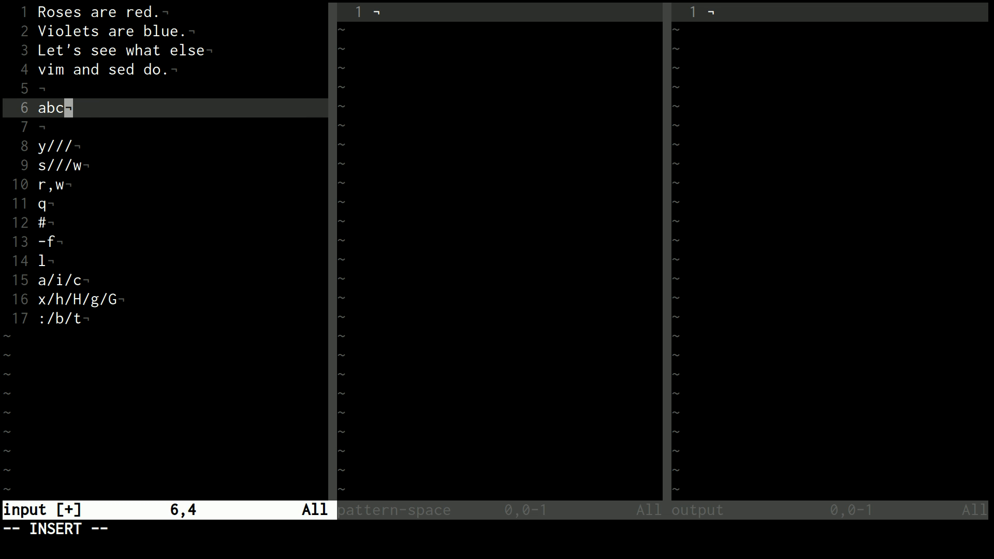
pyautogui.write('de')
pyautogui.press('Escape')
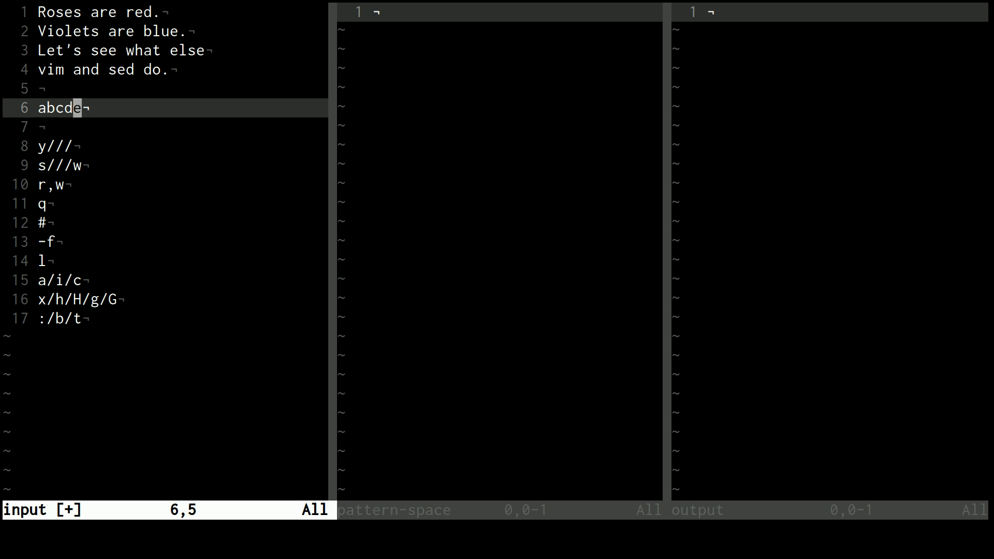
pyautogui.press('0')
pyautogui.press('l')
pyautogui.press('l')
pyautogui.press('h')
pyautogui.press('x')
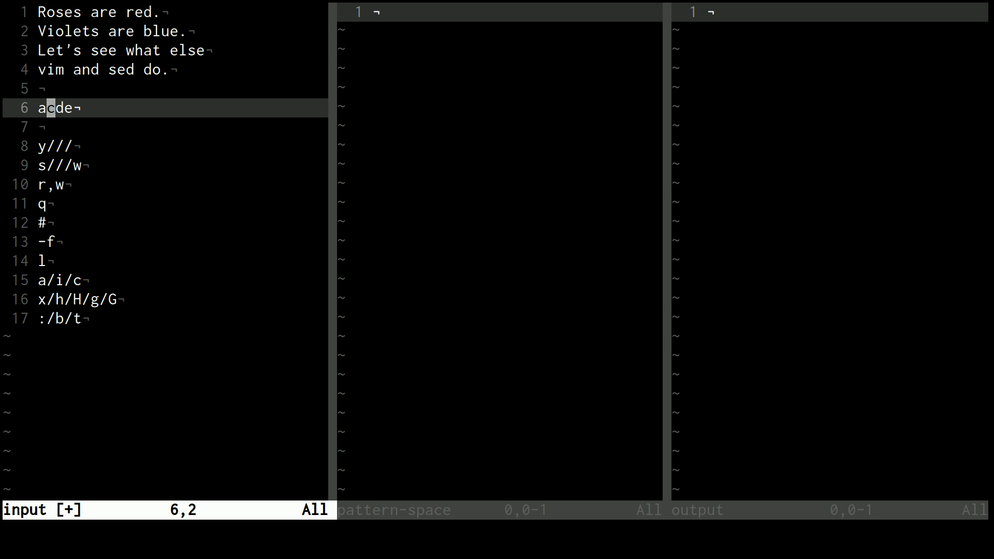
pyautogui.press('l')
pyautogui.press('x')
pyautogui.press('h')
pyautogui.press('h')
pyautogui.press('l')
# - Filter the ace line through sed 'y/ae/bf/' so it becomes bcf
pyautogui.hotkey('shift', 'v')
pyautogui.write(':!')
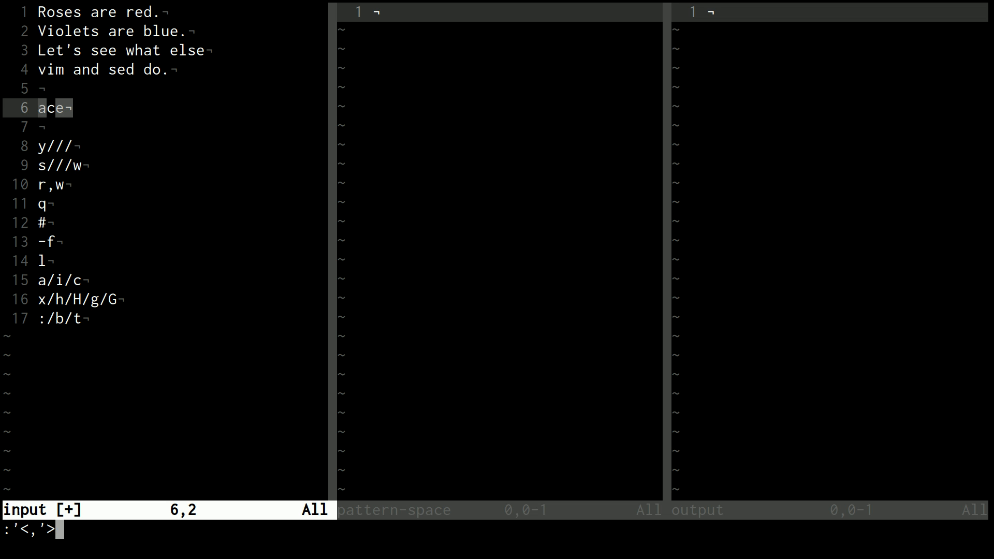
pyautogui.write("sed 'y")
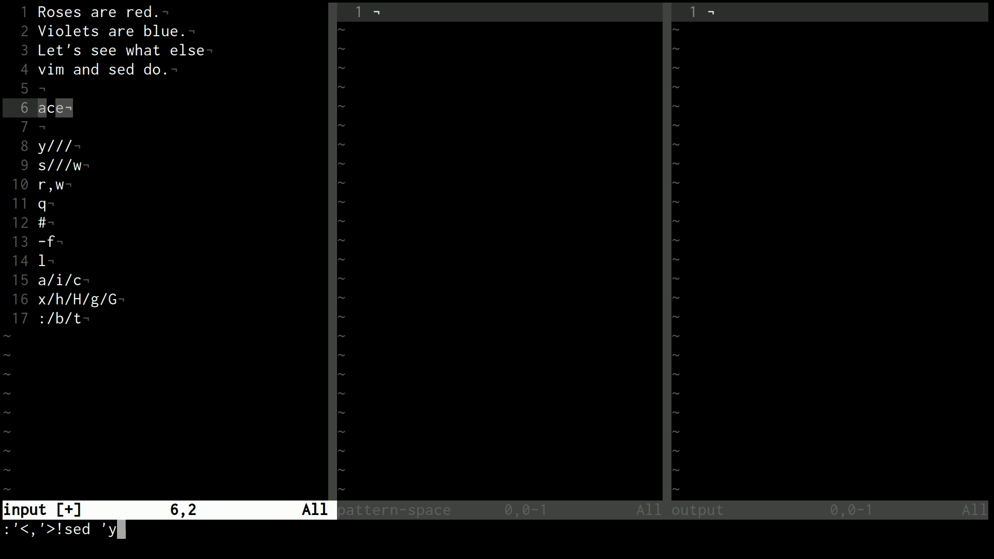
pyautogui.write('/')
pyautogui.write('a')
pyautogui.write('e/')
pyautogui.write('b')
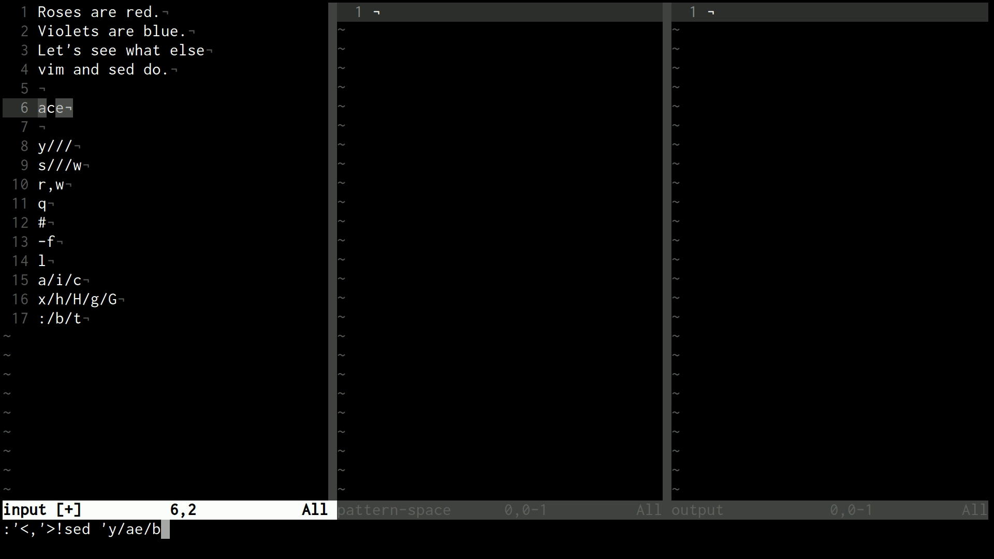
pyautogui.write("f/'")
pyautogui.press('Return')
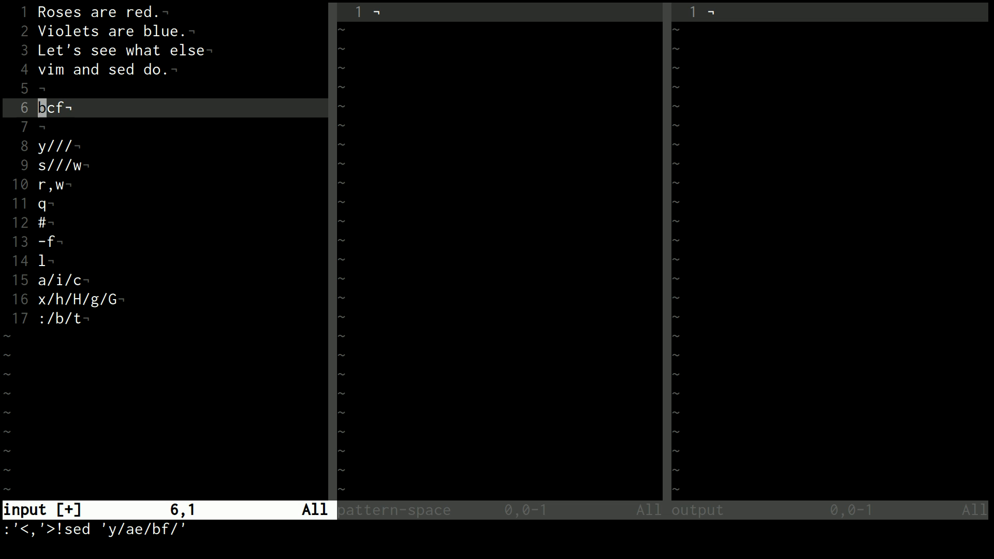
pyautogui.press('k')
pyautogui.press('j')
pyautogui.press('l')
pyautogui.press('l')
pyautogui.press('h')
pyautogui.press('h')
pyautogui.write('jjl')
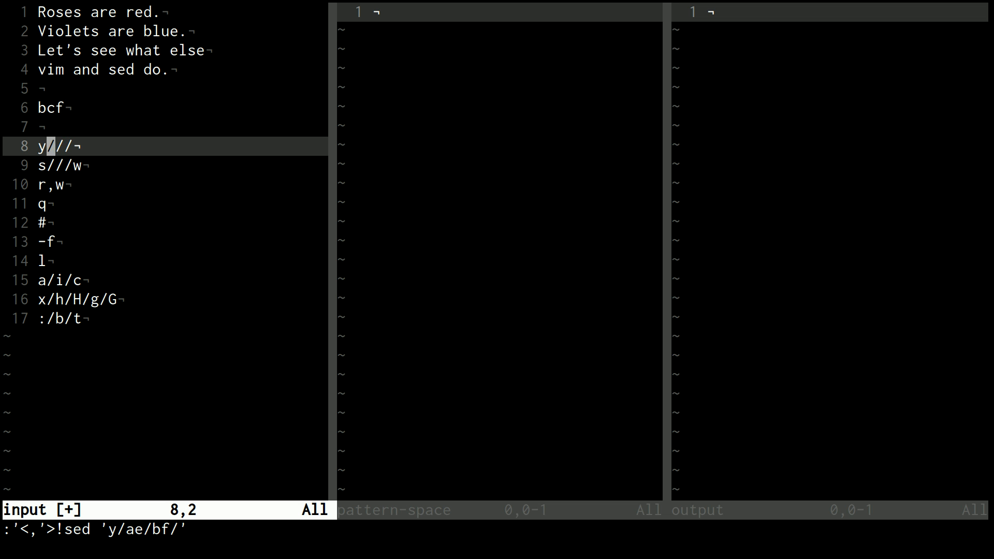
pyautogui.write('aae')
# - Fill the y/// entry with ae and bf to mirror the y/ae/bf/ example
pyautogui.press('Escape')
pyautogui.write('la')
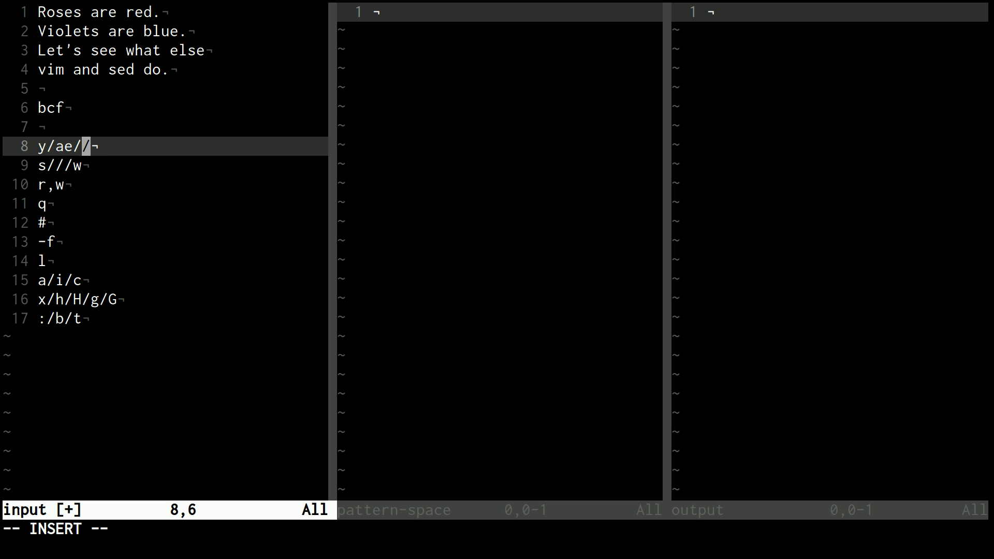
pyautogui.write('bf')
pyautogui.press('Escape')
pyautogui.press('h')
pyautogui.press('h')
pyautogui.press('h')
pyautogui.press('h')
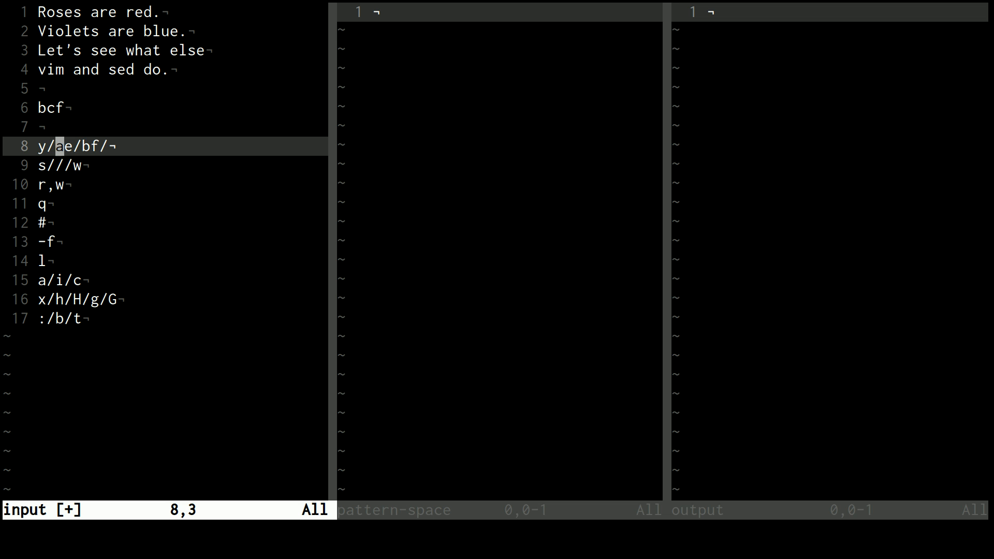
pyautogui.press('1')
pyautogui.press('v')
pyautogui.press('Escape')
pyautogui.press('l')
pyautogui.press('l')
pyautogui.press('l')
pyautogui.press('h')
pyautogui.press('h')
pyautogui.press('l')
pyautogui.press('l')
pyautogui.press('l')
pyautogui.press('l')
pyautogui.press('k')
pyautogui.press('k')
# - Undo the y entry back to y/// and rewrite the test line as aceaceace
pyautogui.press('u')
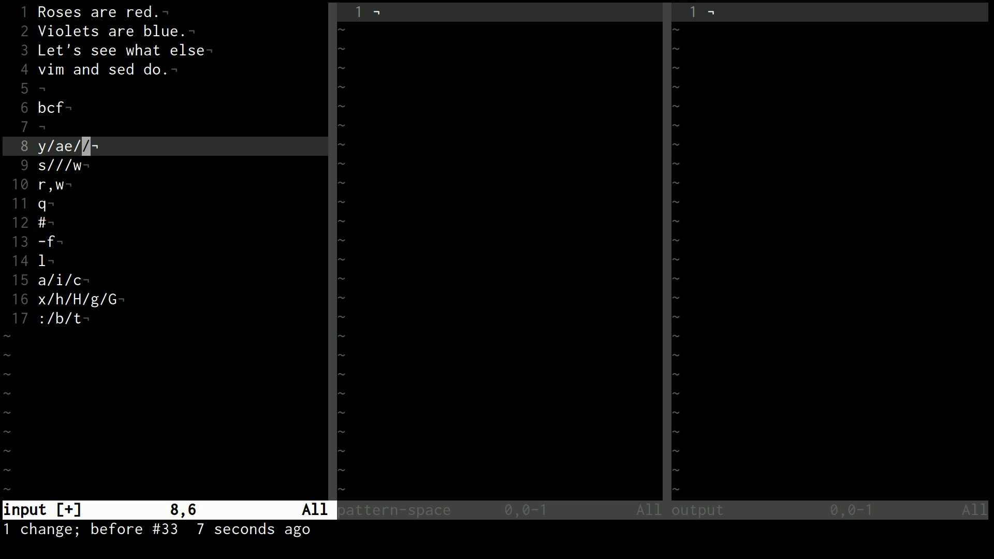
pyautogui.press('u')
pyautogui.press('k')
pyautogui.press('k')
pyautogui.press('c')
pyautogui.press('c')
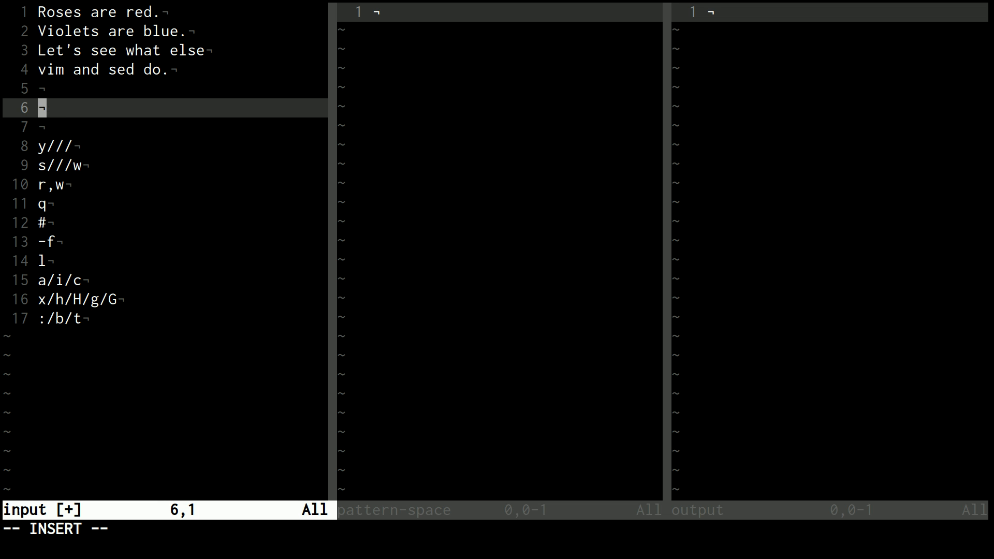
pyautogui.write('aceaceace')
pyautogui.press('Escape')
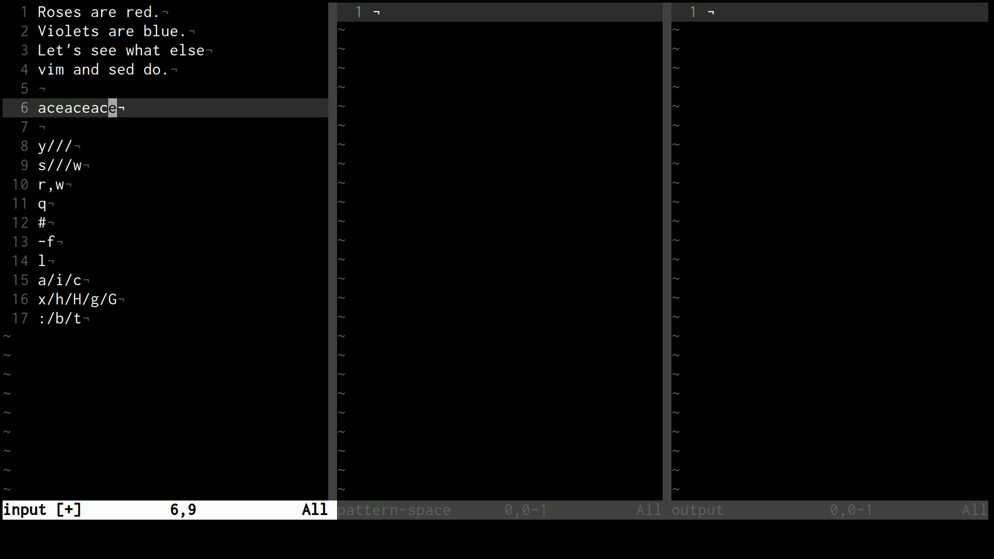
# - Filter aceaceace through sed 'y/ae/bf/' to get bcfbcfbcf
pyautogui.press('V')
pyautogui.press(':')
pyautogui.write("!sed 'y/ae/bf/'")
pyautogui.press('Return')
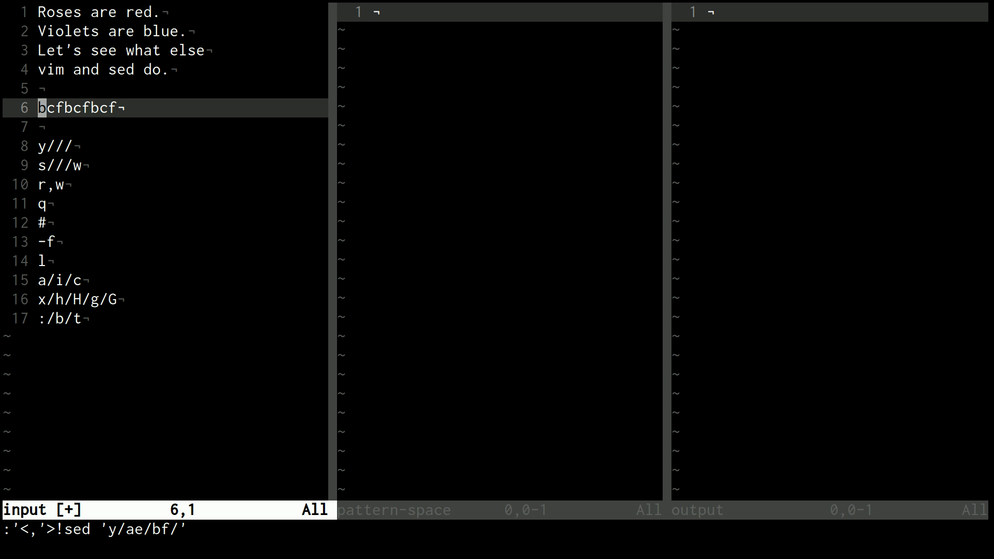
pyautogui.press('l')
pyautogui.press('l')
pyautogui.press('l')
pyautogui.press('l')
pyautogui.press('l')
pyautogui.press('l')
# - Delete the test line and leftover blank so the command list follows the poem
pyautogui.press('c')
pyautogui.press('c')
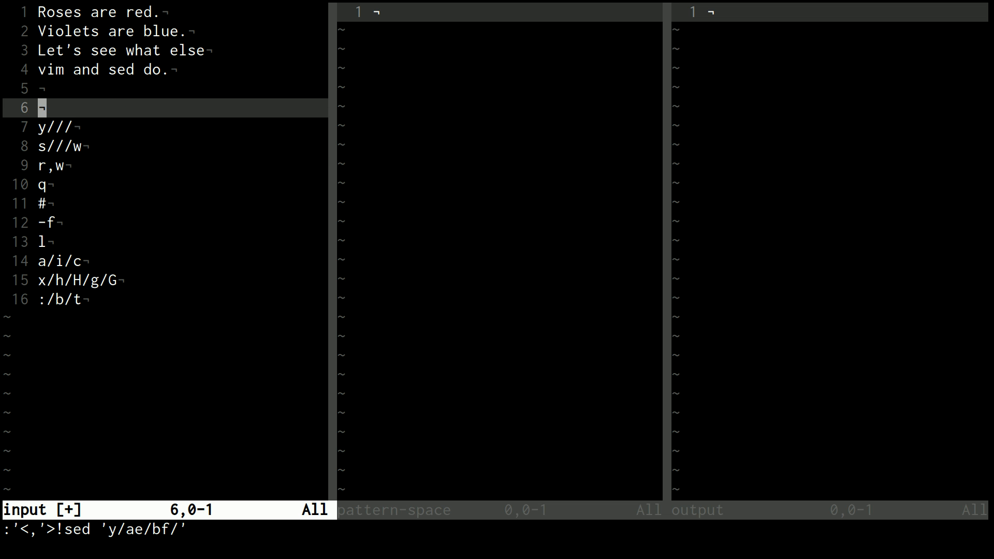
pyautogui.press('d')
pyautogui.press('d')
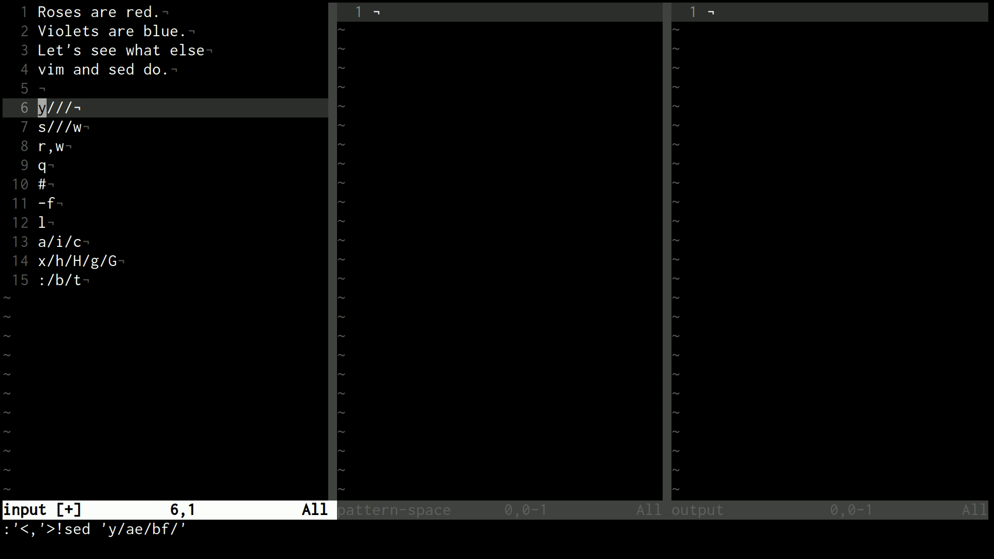
pyautogui.press('l')
pyautogui.press('l')
pyautogui.press('l')
pyautogui.press('h')
pyautogui.write('kjdd')
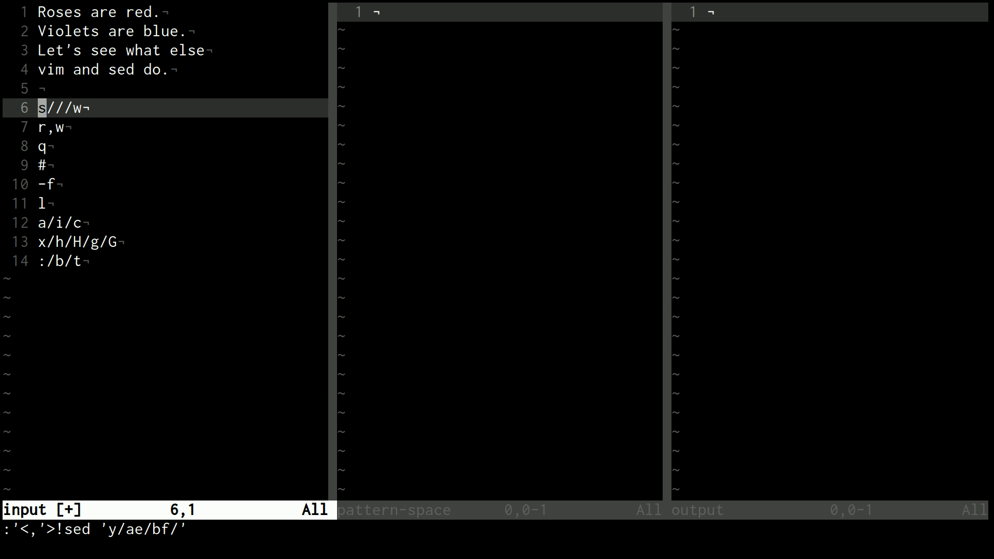
# - Write the 14-line input file with :w and suspend Vim with Ctrl-Z
pyautogui.press('l')
pyautogui.press('l')
pyautogui.press('l')
pyautogui.press('l')
pyautogui.press('j')
pyautogui.press('k')
pyautogui.press('k')
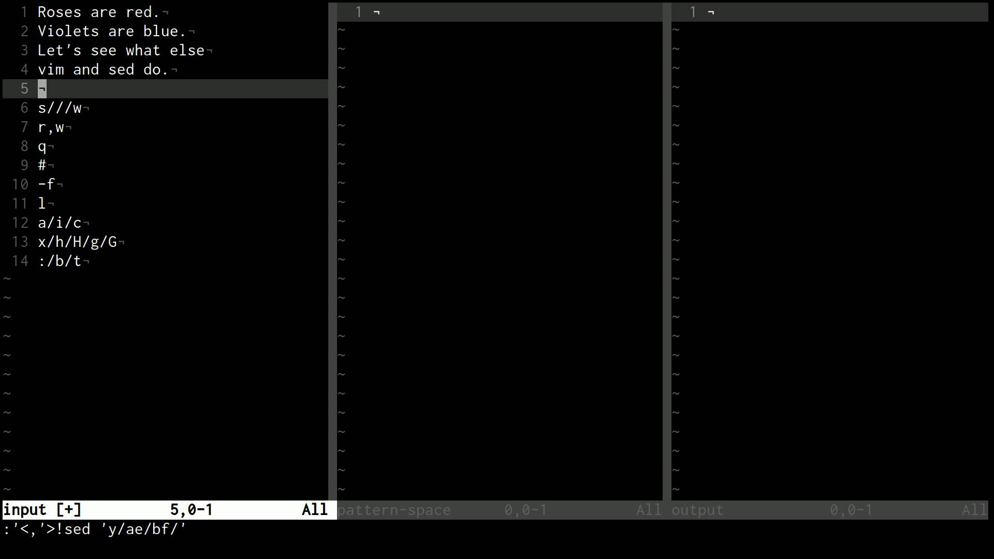
pyautogui.press('j')
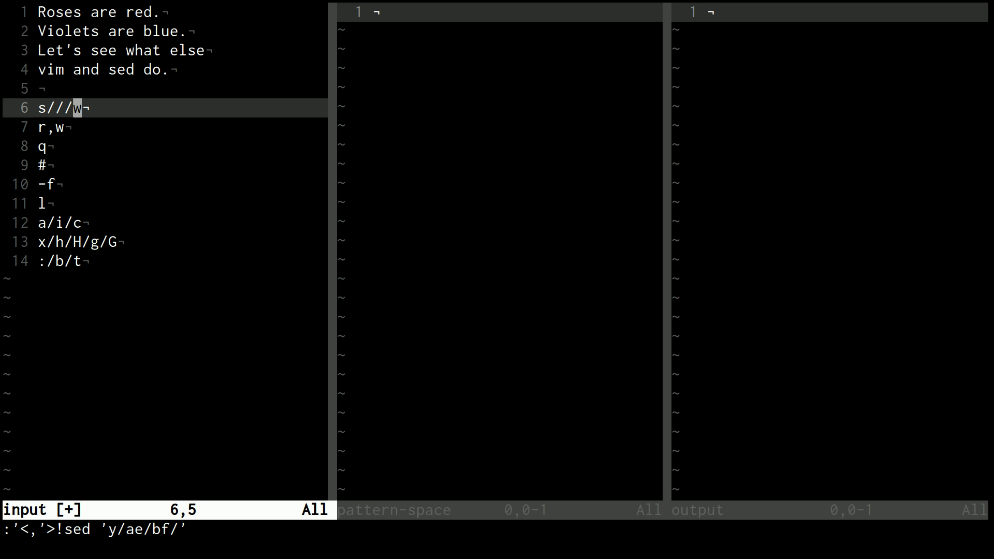
pyautogui.hotkey('ctrl', 'z')
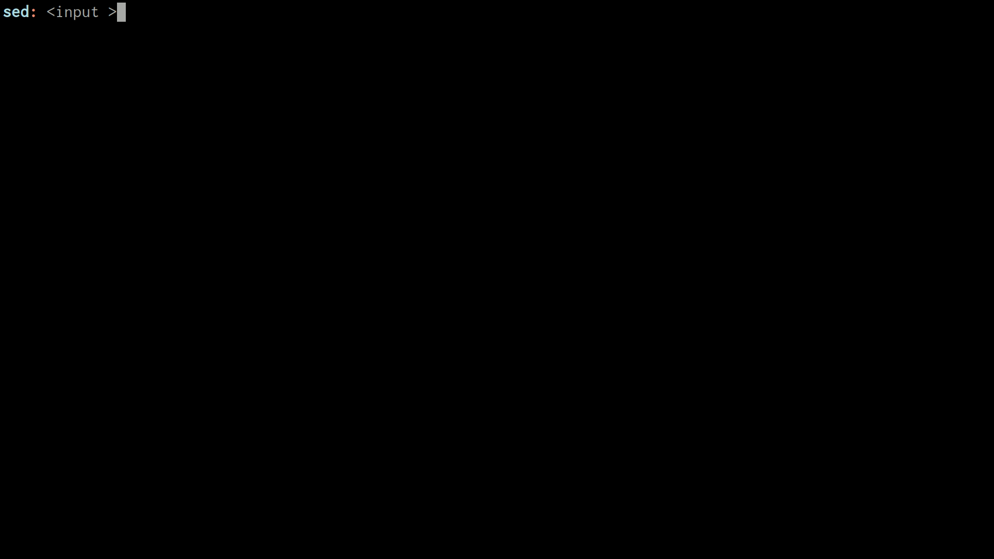
pyautogui.write('w')
# - Clear the stray w, placeholder script and output redirection from the <input sed command
pyautogui.press('BackSpace')
pyautogui.write('output ')
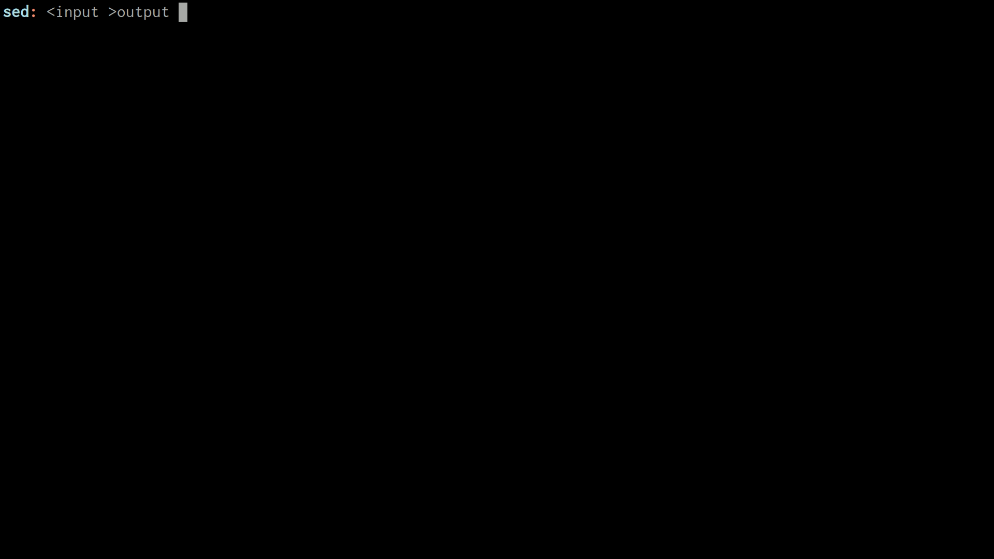
pyautogui.write("sed 'alskflaskf'")
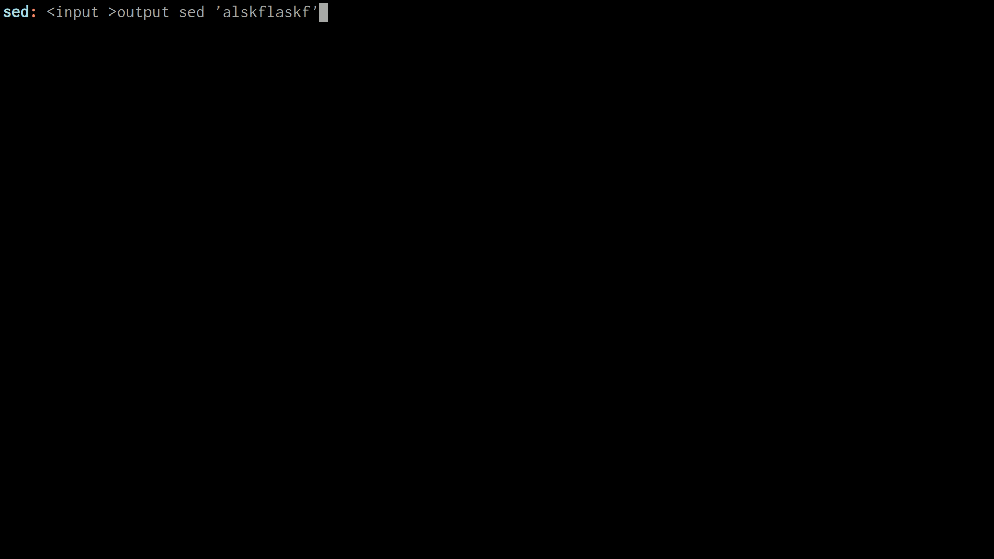
pyautogui.press('BackSpace')
pyautogui.press('BackSpace')
pyautogui.press('BackSpace')
pyautogui.press('BackSpace')
pyautogui.press('BackSpace')
pyautogui.press('BackSpace')
pyautogui.press('BackSpace')
pyautogui.press('BackSpace')
pyautogui.press('BackSpace')
pyautogui.press('BackSpace')
pyautogui.press('BackSpace')
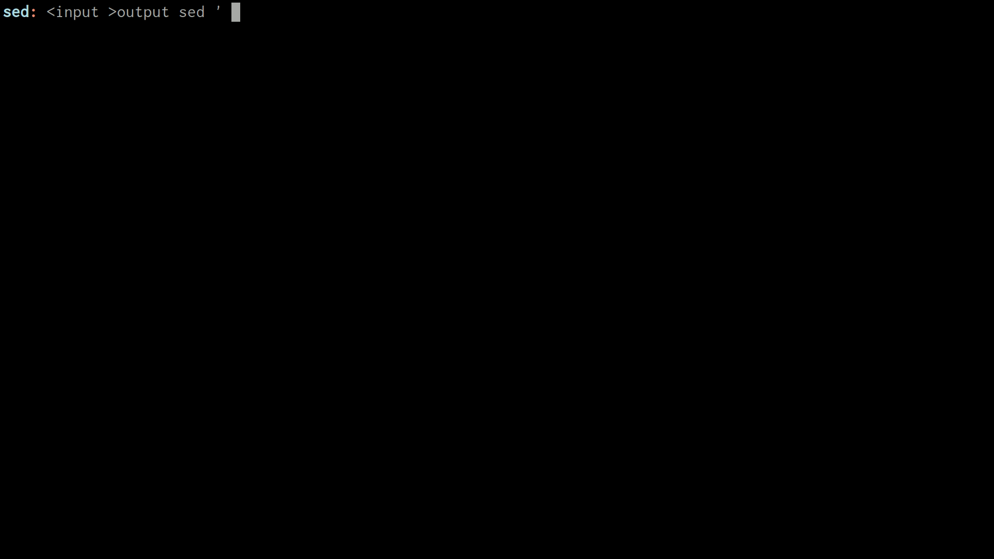
pyautogui.press('BackSpace')
pyautogui.write('w')
pyautogui.write(" end'")
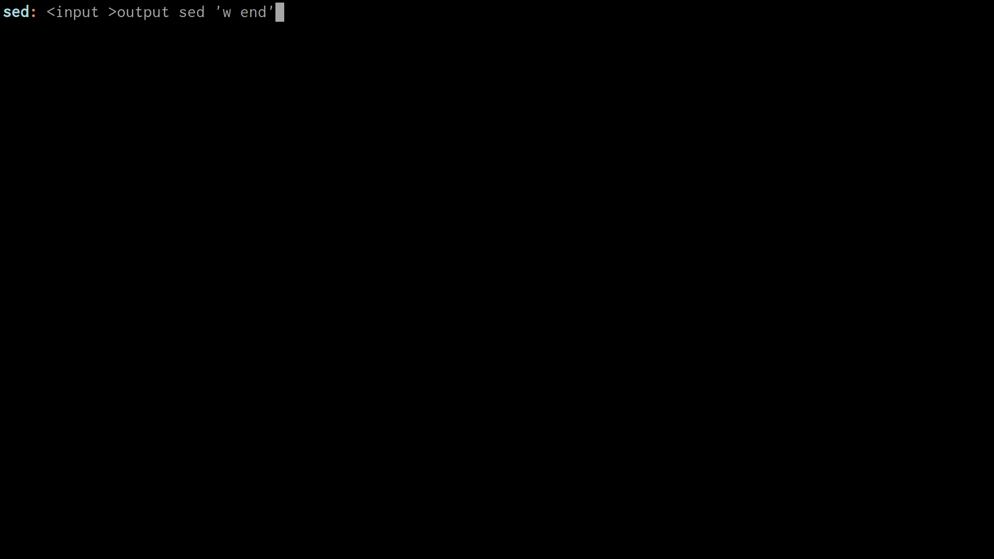
pyautogui.press('Left')
pyautogui.press('Left')
pyautogui.press('Left')
pyautogui.press('Left')
pyautogui.press('Left')
pyautogui.press('Left')
pyautogui.press('Left')
pyautogui.press('Left')
pyautogui.press('Left')
pyautogui.press('Left')
pyautogui.press('Left')
pyautogui.hotkey('ctrl', 'w')
# - Shape the script into '/vim/ w example' so matches go to the example file
pyautogui.press('Right')
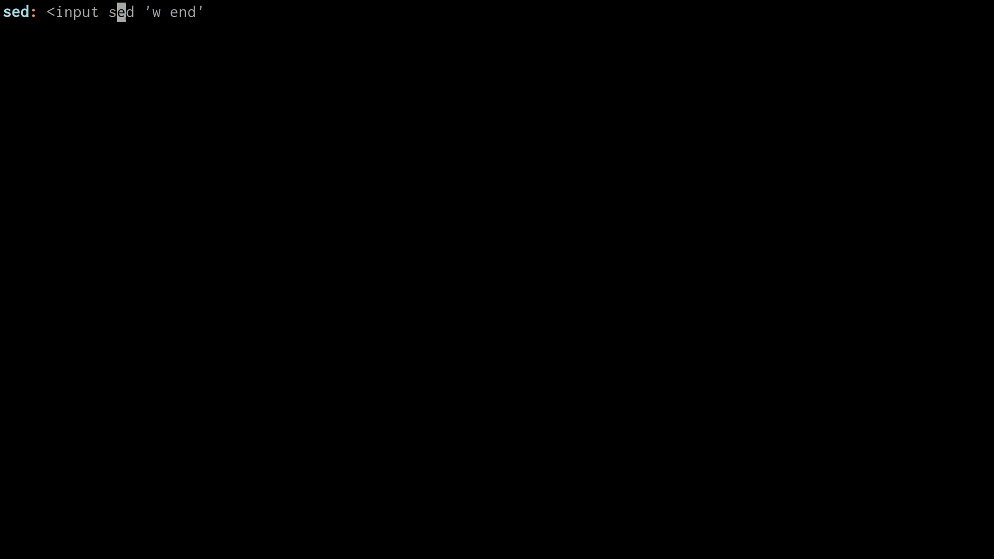
pyautogui.press('Right')
pyautogui.press('Right')
pyautogui.press('Right')
pyautogui.press('Right')
pyautogui.press('Right')
pyautogui.press('Right')
pyautogui.press('Right')
pyautogui.press('Right')
pyautogui.press('Left')
pyautogui.press('Left')
pyautogui.press('Left')
pyautogui.press('Left')
pyautogui.write('/')
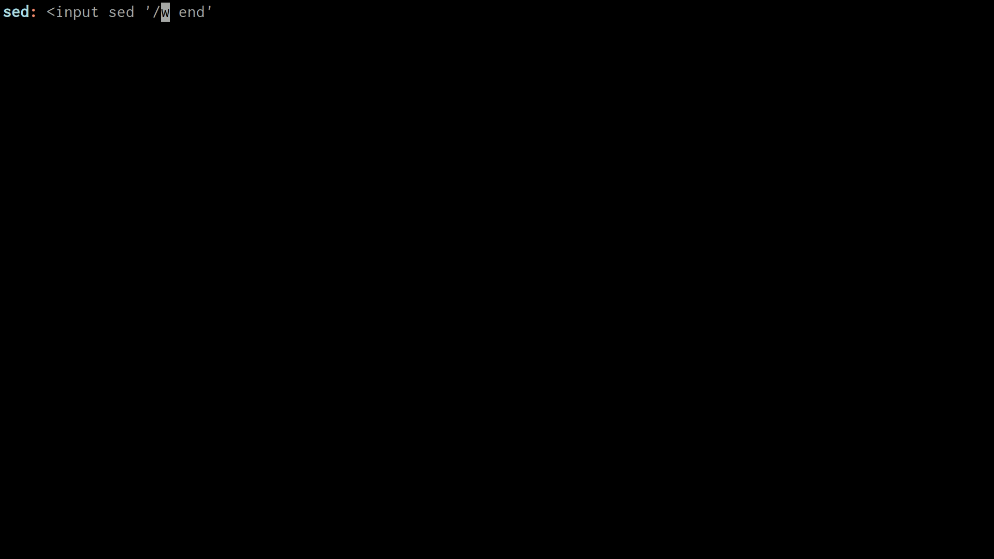
pyautogui.write('vim')
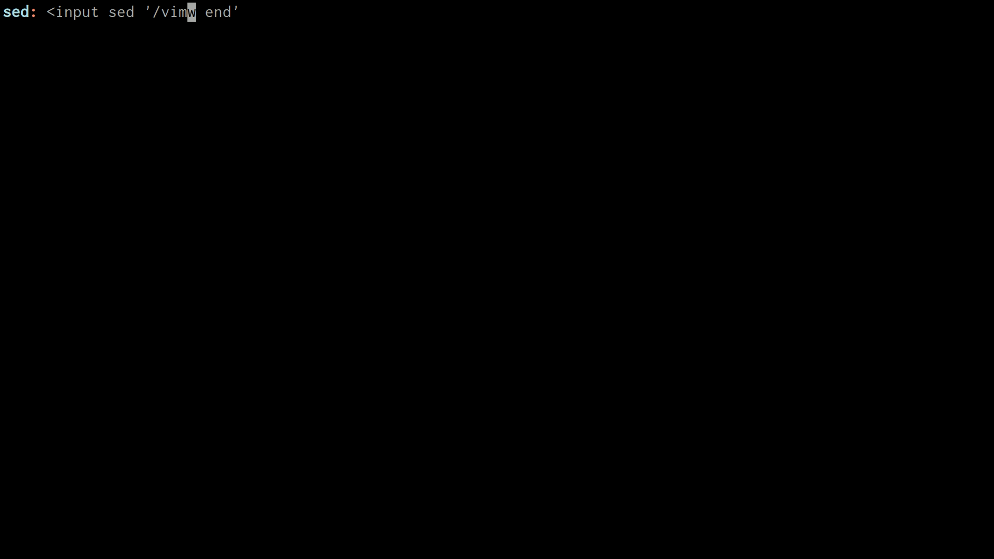
pyautogui.write('/')
pyautogui.press('Right')
pyautogui.press('Right')
pyautogui.press('Right')
pyautogui.press('Right')
pyautogui.press('Right')
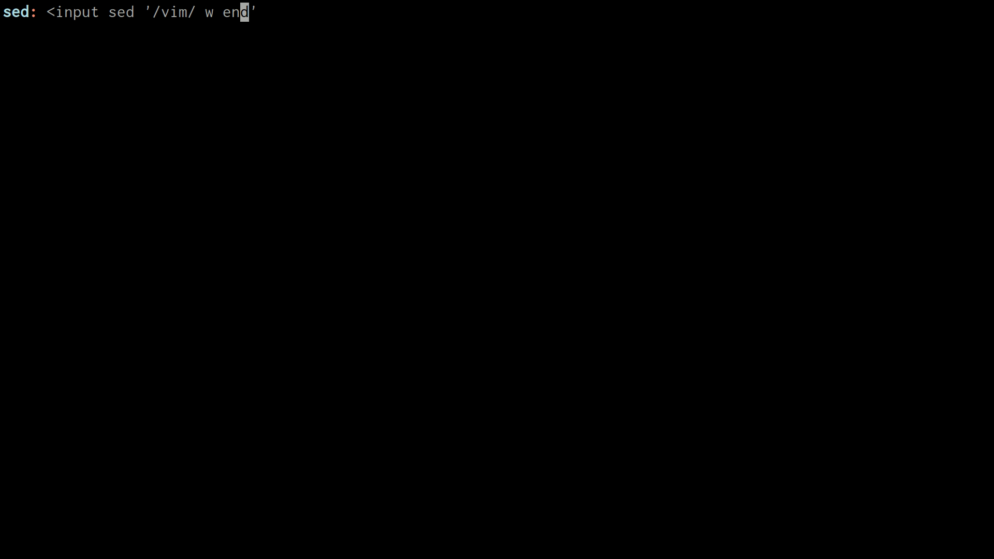
pyautogui.press('BackSpace')
pyautogui.press('BackSpace')
pyautogui.write('xample')
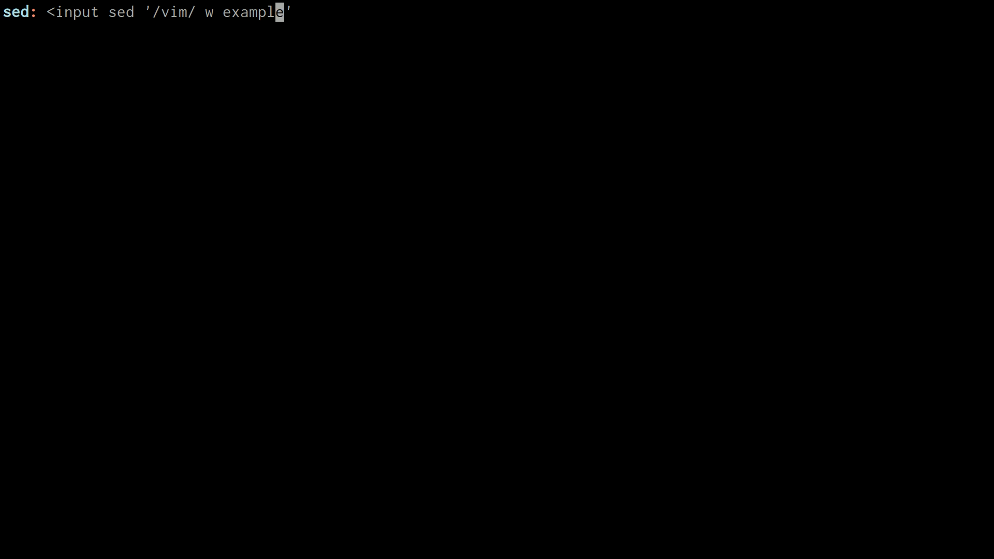
pyautogui.press('Left')
pyautogui.press('Left')
pyautogui.press('Left')
pyautogui.press('Left')
pyautogui.press('Left')
pyautogui.press('Left')
pyautogui.press('Left')
pyautogui.press('Left')
pyautogui.press('Left')
pyautogui.press('Left')
pyautogui.press('Right')
pyautogui.press('Right')
pyautogui.press('Right')
pyautogui.press('Right')
pyautogui.press('Right')
pyautogui.press('Right')
pyautogui.press('Right')
# - Run the sed command, cat example to show 'vim and sed do.', then rm example
pyautogui.press('Return')
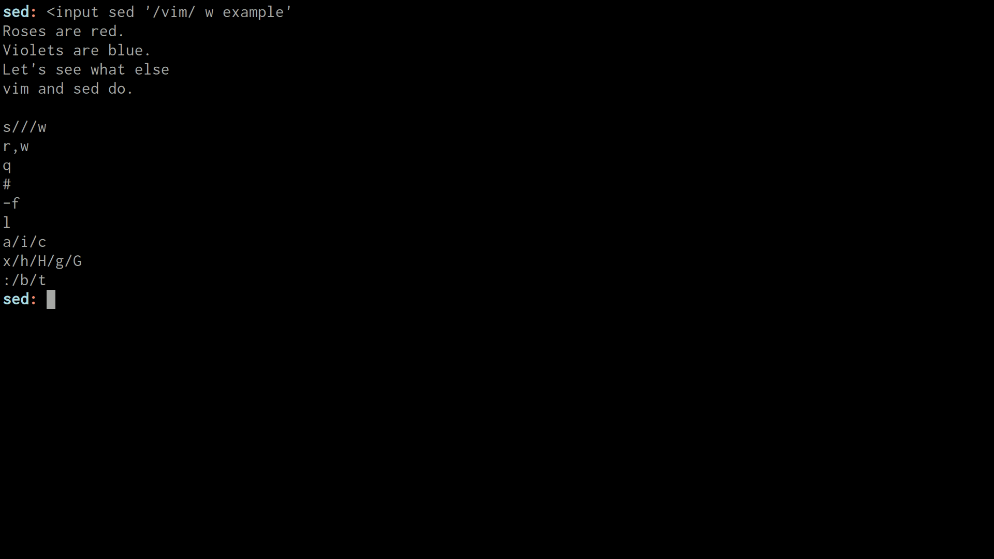
pyautogui.write('cat example')
pyautogui.press('Return')
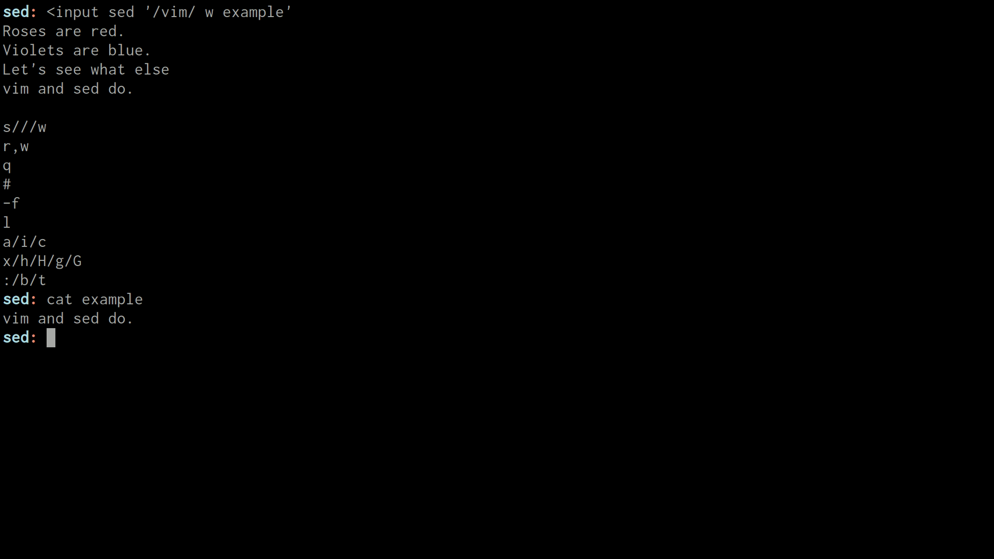
pyautogui.write('rm ex')
pyautogui.press('Tab')
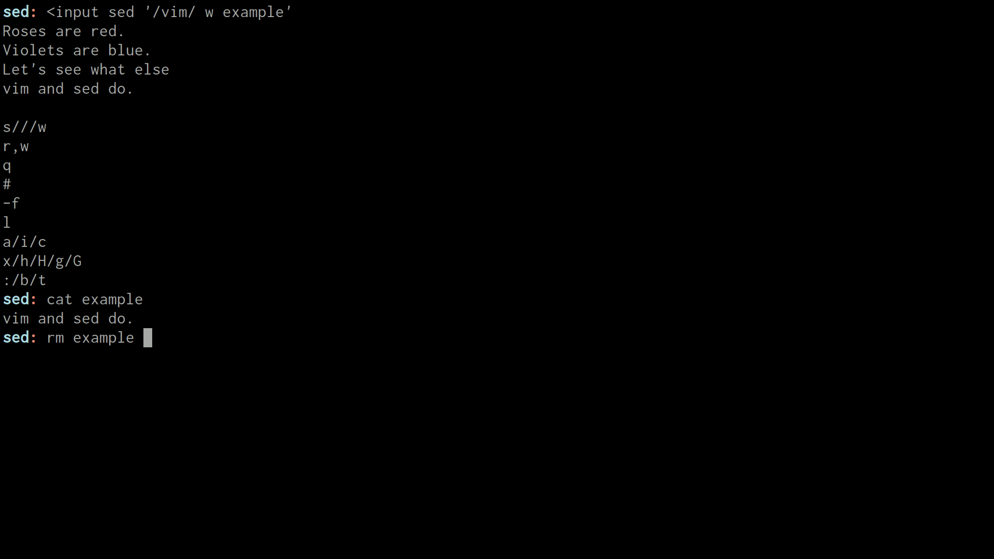
pyautogui.press('Return')
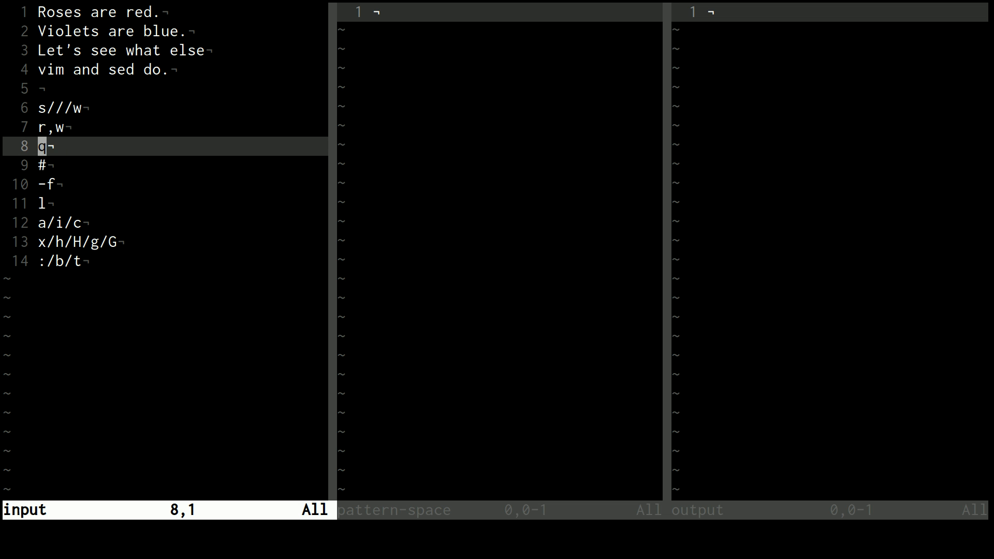
# - Back in Vim, delete the s///w line so r,w follows the poem directly
pyautogui.press('k')
pyautogui.press('k')
pyautogui.press('0')
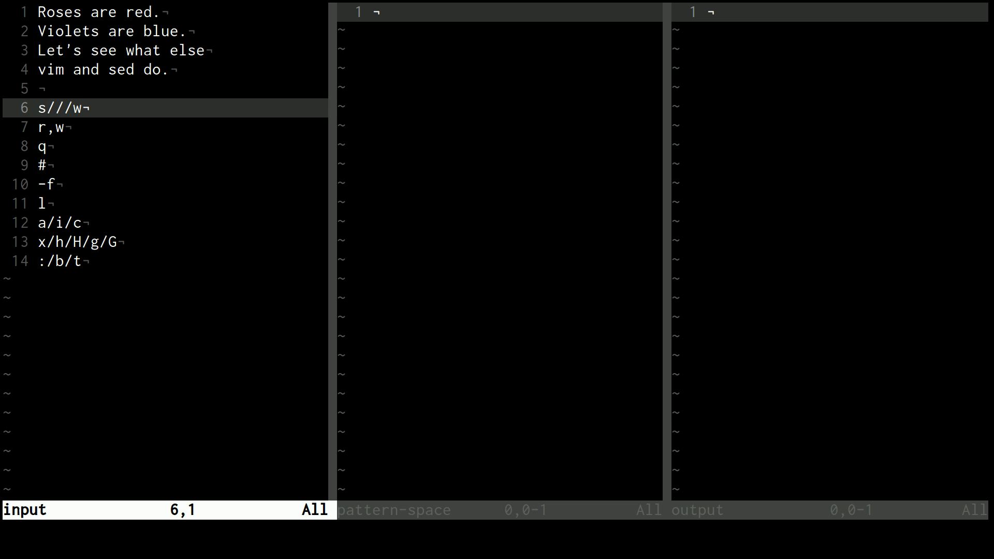
pyautogui.press('l')
pyautogui.press('l')
pyautogui.press('l')
pyautogui.press('l')
pyautogui.press('h')
pyautogui.press('h')
pyautogui.press('d')
pyautogui.press('d')
# - Delete the s///w entry, read the poem in below line 6 with :r poem, then delete the inserted lines
pyautogui.press('l')
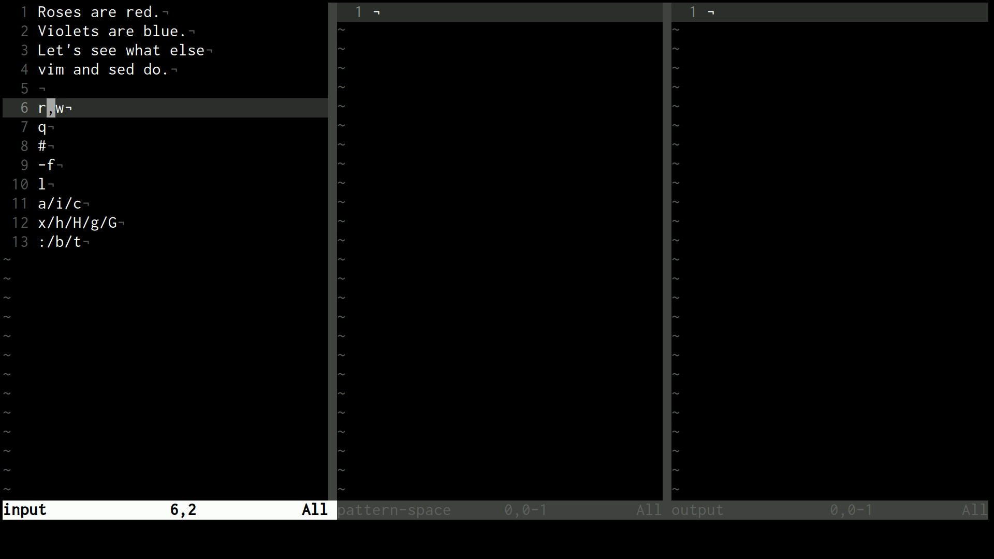
pyautogui.write('D:')
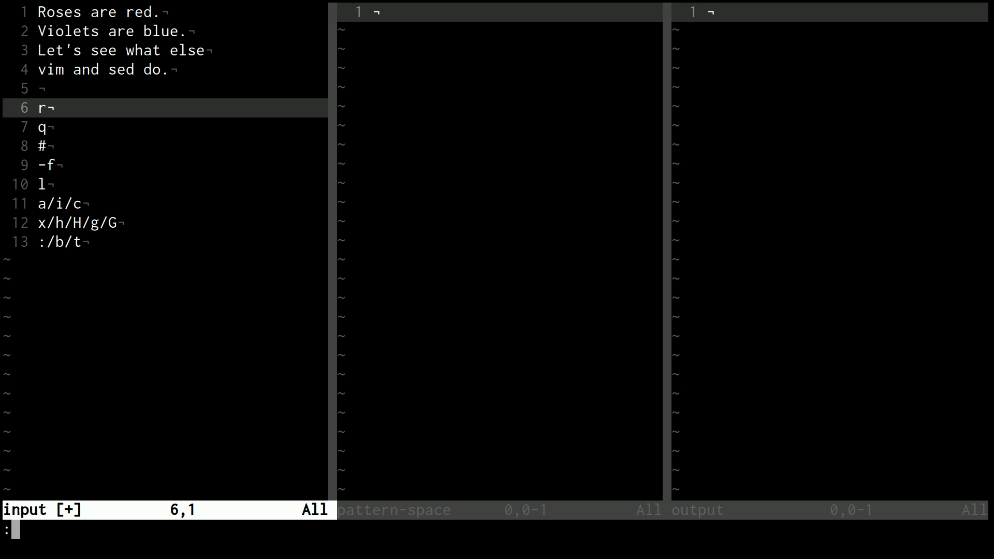
pyautogui.write('r p')
pyautogui.write('oem')
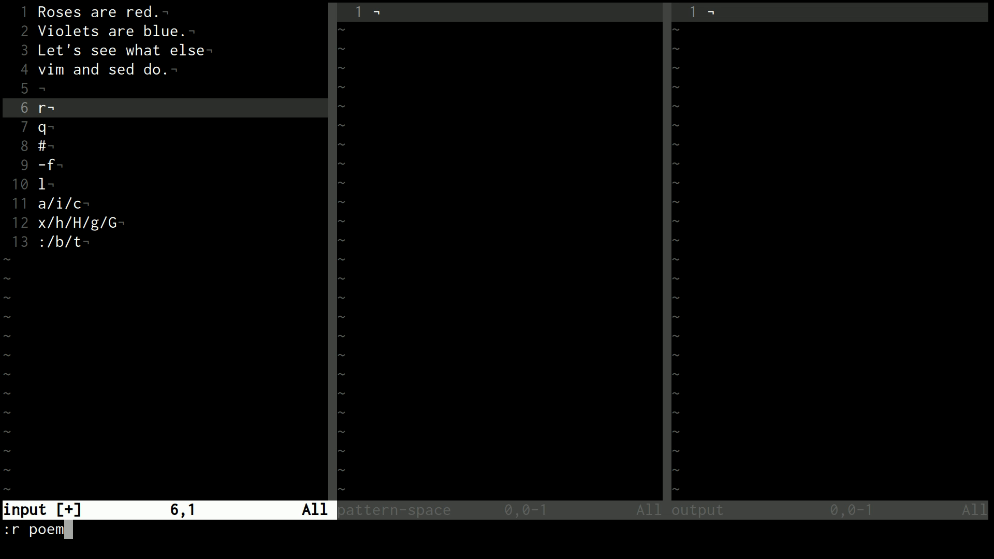
pyautogui.press('Return')
pyautogui.press('k')
pyautogui.press('j')
pyautogui.press('k')
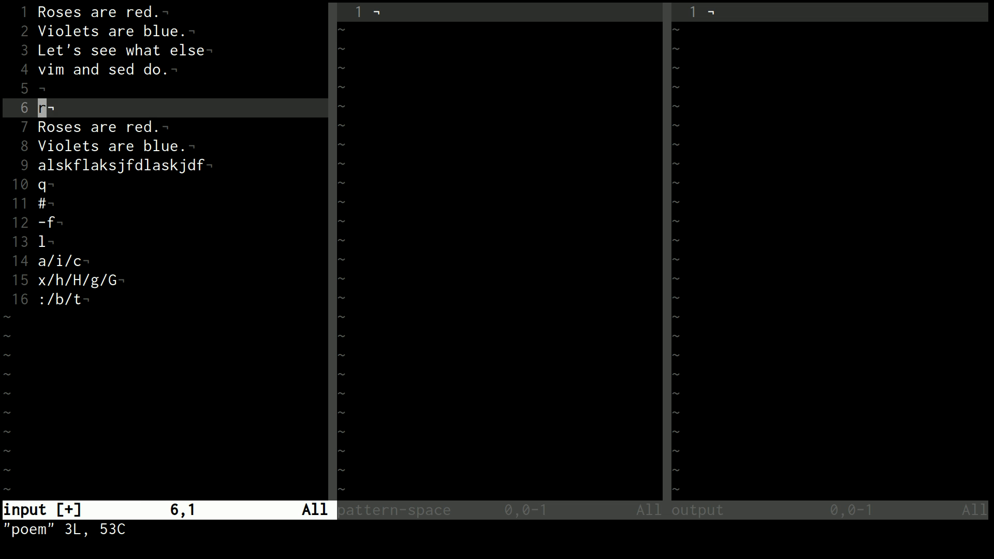
pyautogui.press('j')
pyautogui.press('j')
pyautogui.press('j')
pyautogui.press('d')
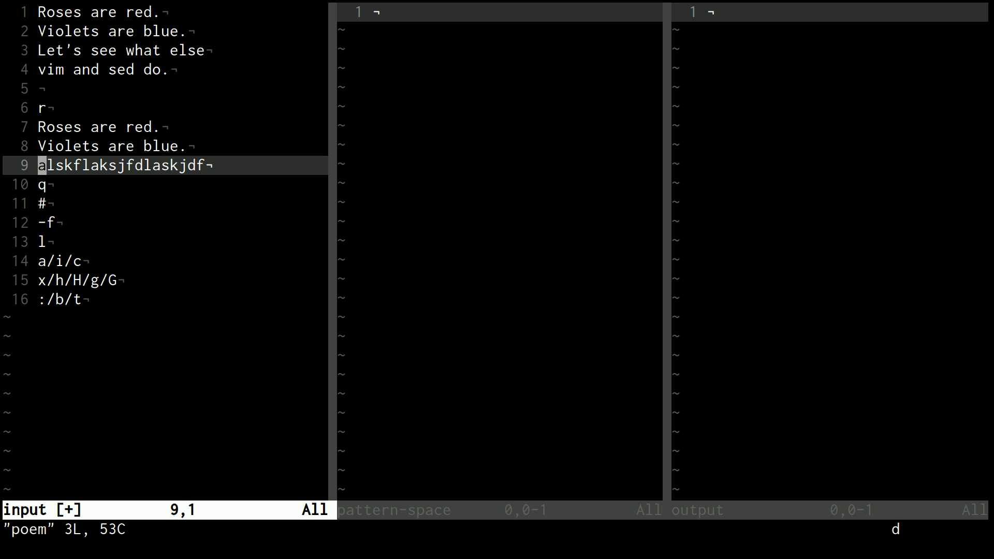
pyautogui.press('d')
pyautogui.press('k')
pyautogui.press('d')
pyautogui.press('d')
pyautogui.press('k')
pyautogui.press('d')
pyautogui.press('d')
pyautogui.write('k:')
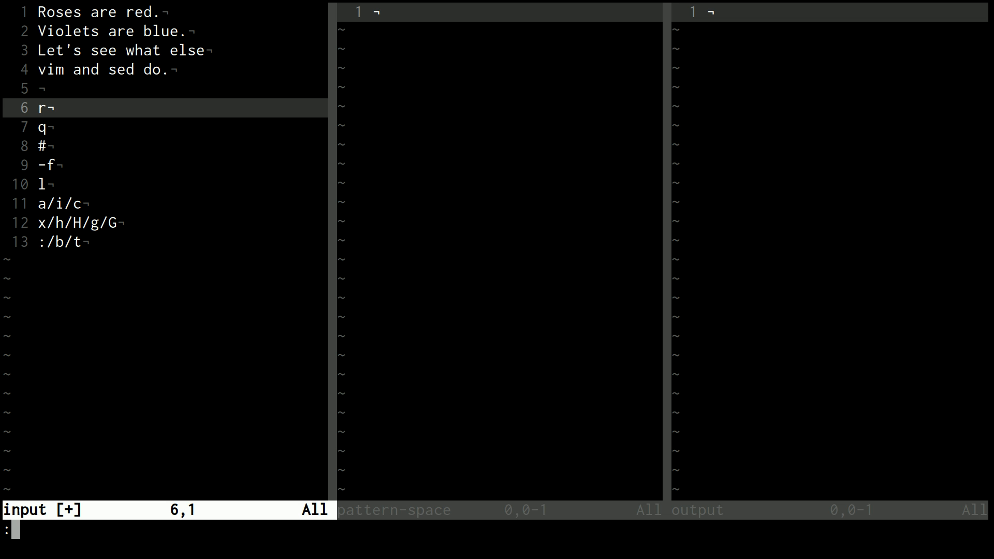
pyautogui.write('$r poe')
pyautogui.write('m')
# - Append the poem at the buffer end with :$r poem, then delete those lines and the leftover gibberish line
pyautogui.press('Return')
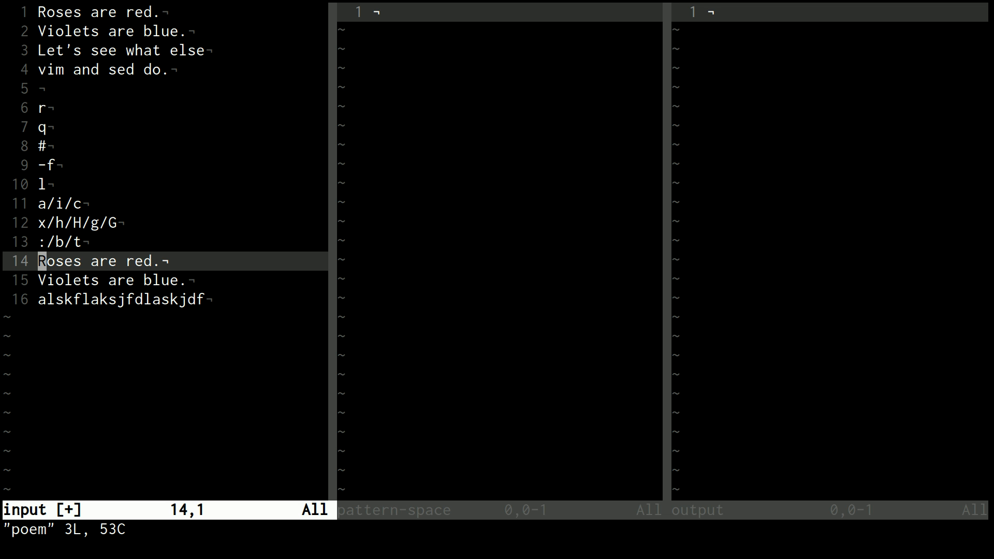
pyautogui.press('k')
pyautogui.press('j')
pyautogui.press('j')
pyautogui.press('j')
pyautogui.press('k')
pyautogui.press('k')
pyautogui.press('2')
pyautogui.press('d')
pyautogui.press('d')
pyautogui.press('k')
pyautogui.press('j')
pyautogui.press('d')
pyautogui.press('d')
pyautogui.press('k')
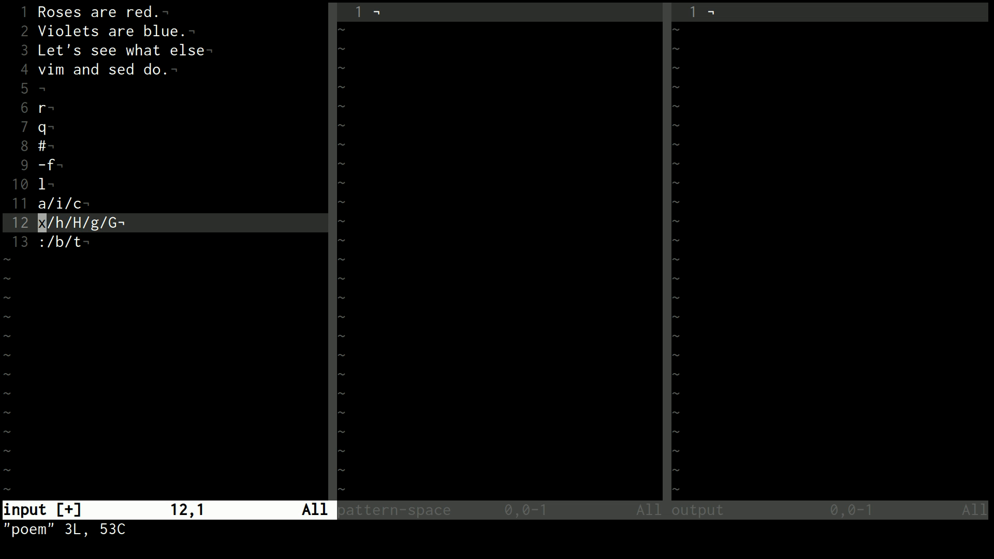
pyautogui.press('k')
pyautogui.press('k')
pyautogui.press('k')
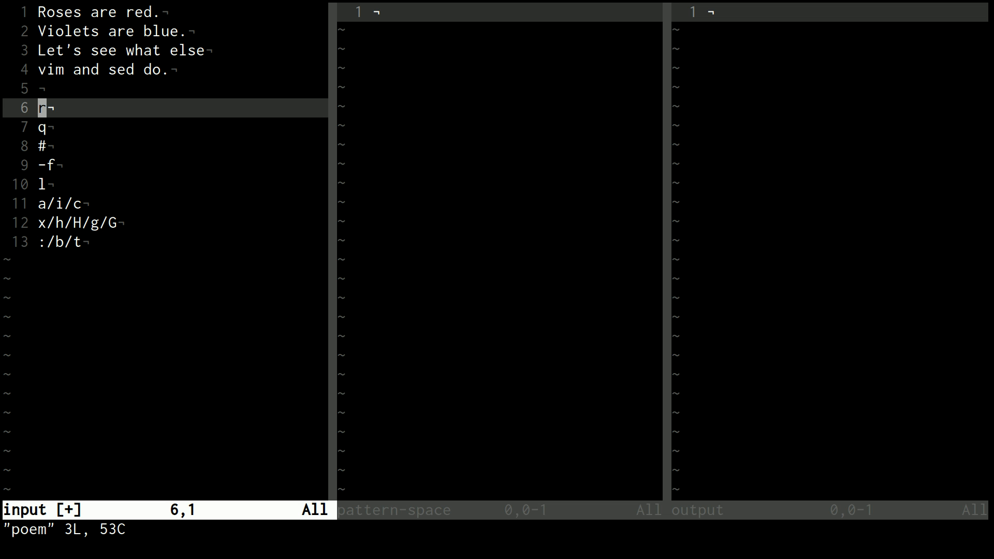
pyautogui.write('i$')
# - Write the $r poem read-at-end example on line 6 of the command list
pyautogui.press('Escape')
pyautogui.write('a po')
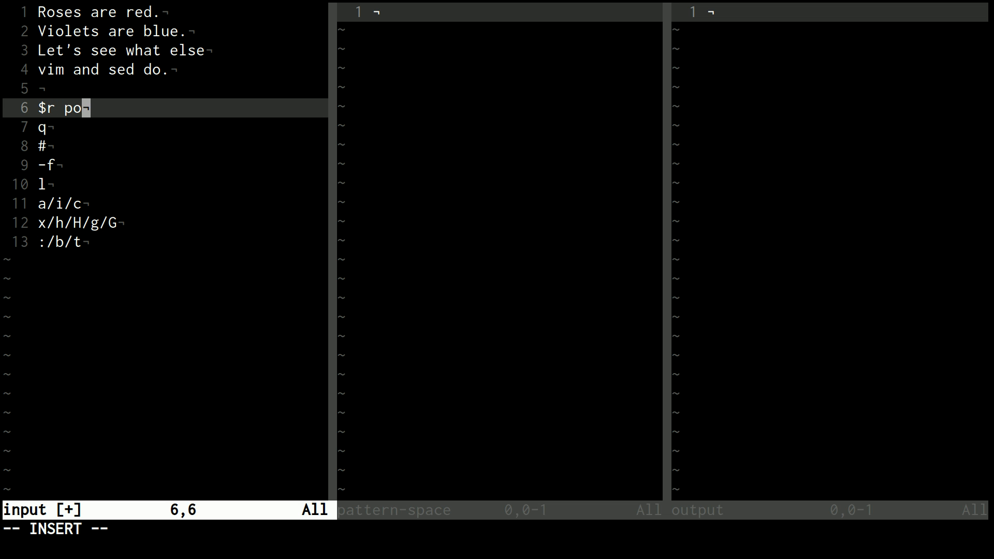
pyautogui.write('em')
pyautogui.press('Escape')
pyautogui.press('h')
pyautogui.press('h')
pyautogui.press('h')
pyautogui.press('h')
pyautogui.press('h')
pyautogui.press('h')
pyautogui.press('h')
pyautogui.press('k')
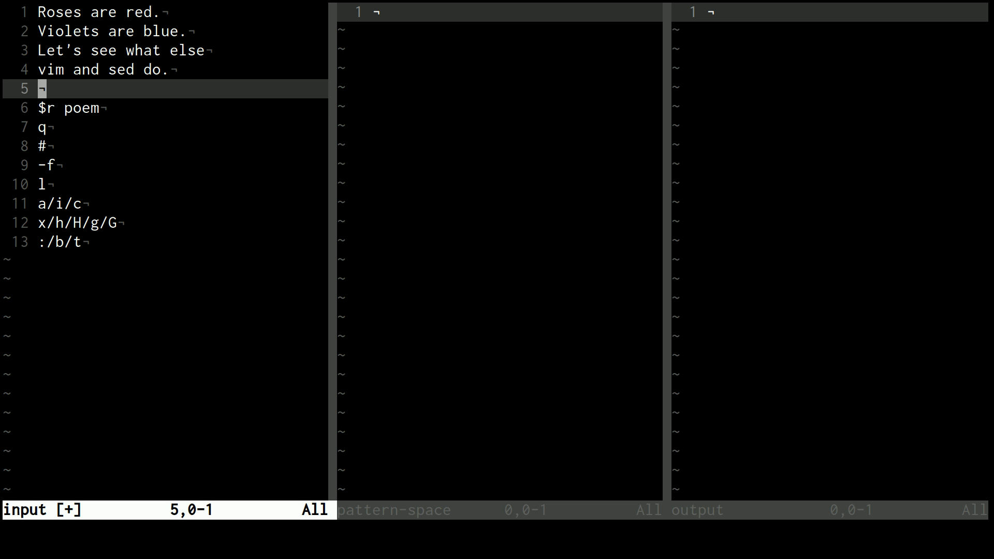
pyautogui.press('j')
pyautogui.press('j')
pyautogui.press('j')
pyautogui.press('k')
pyautogui.press('k')
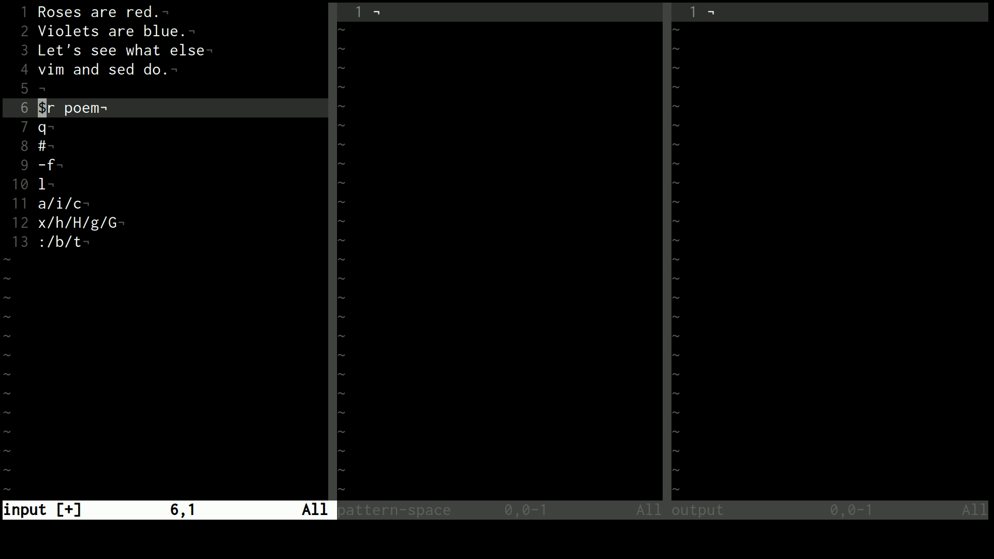
pyautogui.press('j')
pyautogui.press('j')
pyautogui.press('j')
pyautogui.press('j')
pyautogui.press('j')
pyautogui.press('j')
pyautogui.press('k')
pyautogui.press('k')
pyautogui.press('k')
pyautogui.press('k')
pyautogui.press('k')
# - Point out the $ address and r command in the example, then delete the $r poem line
pyautogui.press('l')
pyautogui.press('h')
pyautogui.press('j')
pyautogui.press('j')
pyautogui.press('k')
pyautogui.press('k')
pyautogui.press('l')
pyautogui.press('h')
pyautogui.press('l')
pyautogui.press('h')
pyautogui.press('l')
pyautogui.press('j')
pyautogui.press('j')
pyautogui.press('j')
pyautogui.press('j')
pyautogui.press('j')
pyautogui.press('j')
pyautogui.press('j')
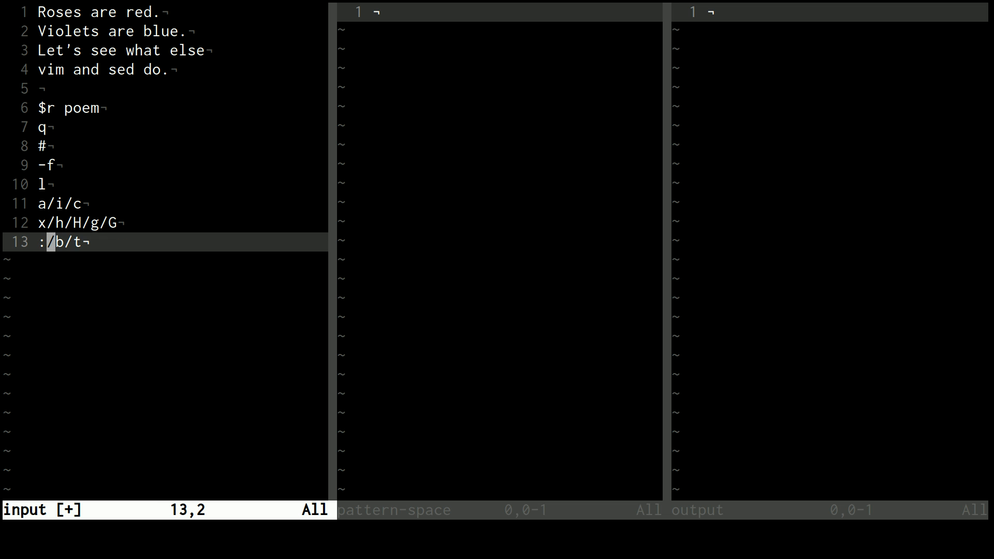
pyautogui.press('k')
pyautogui.press('k')
pyautogui.press('k')
pyautogui.press('k')
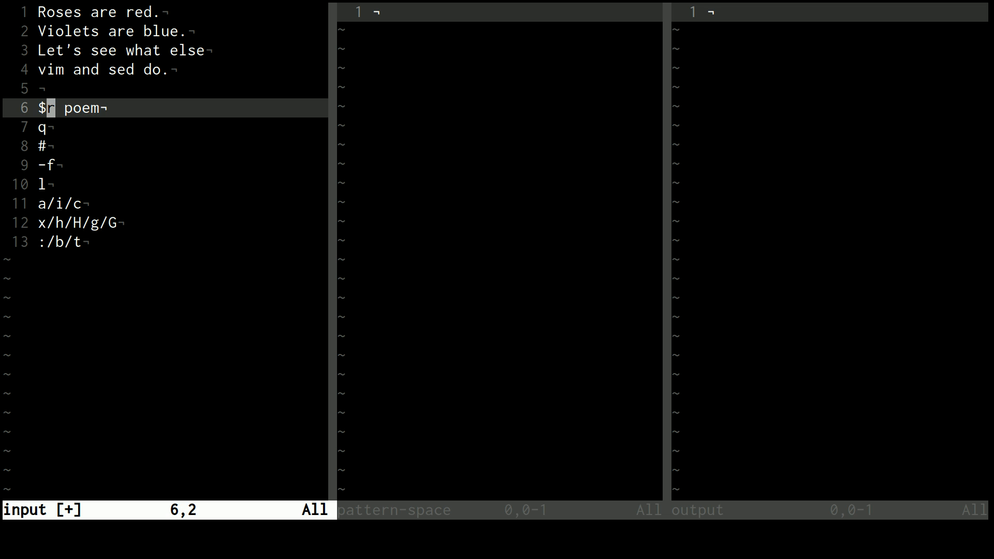
pyautogui.press('d')
pyautogui.press('d')
# - Move up into the poem and select its four lines with V for a filter command
pyautogui.press('k')
pyautogui.press('k')
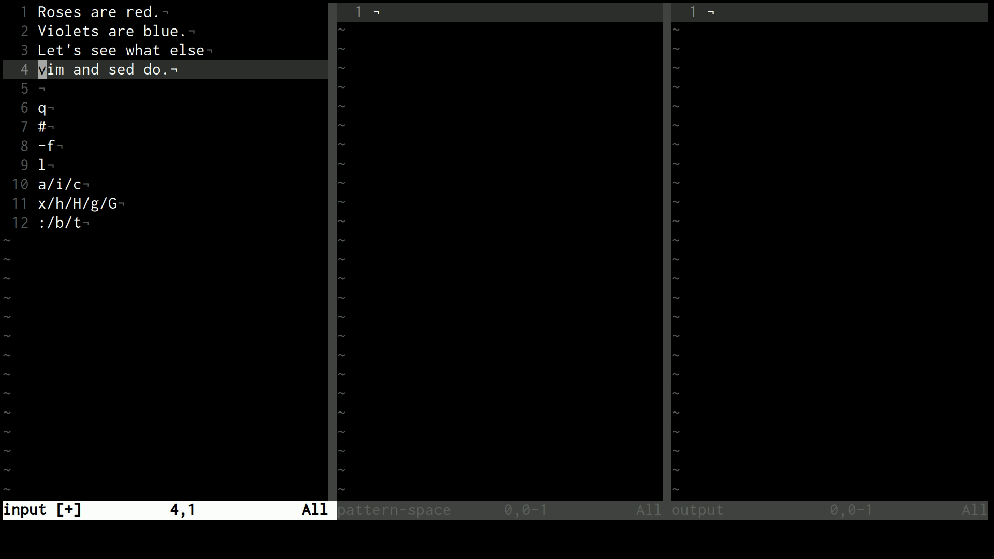
pyautogui.press('j')
pyautogui.press('k')
pyautogui.press('k')
pyautogui.press('j')
pyautogui.press('k')
pyautogui.press('j')
pyautogui.press('V')
pyautogui.press('g')
pyautogui.press('g')
pyautogui.write(":'<,'>")
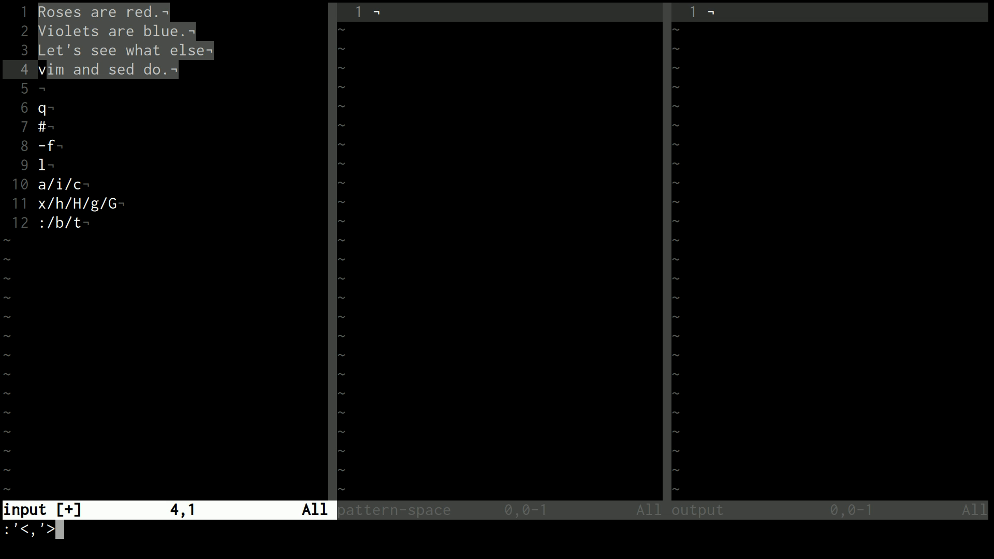
pyautogui.write("!sed -n 'p")
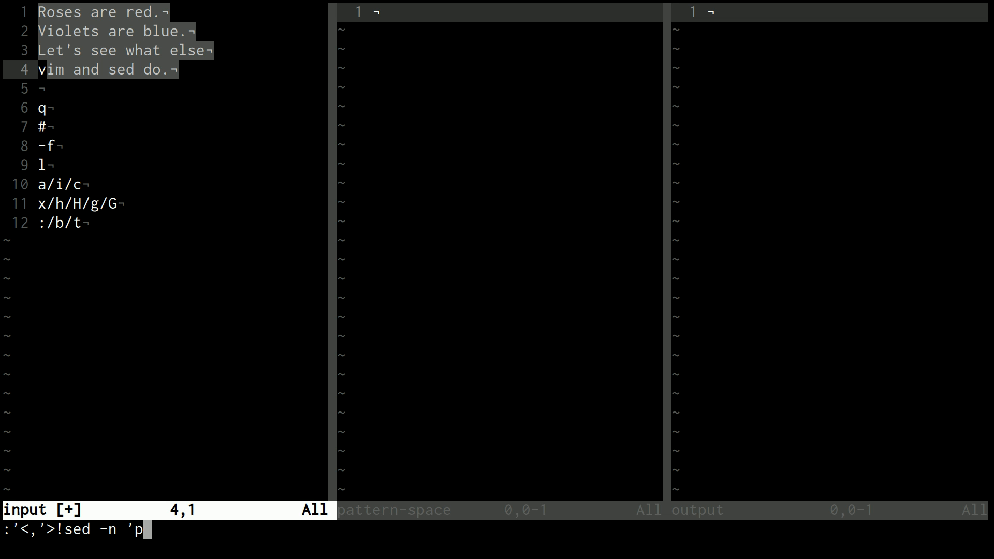
pyautogui.write('; q; p')
pyautogui.write("'")
# - Filter the lines through sed -n 'p; q; p', leaving only Roses are red., then undo it
pyautogui.press('Return')
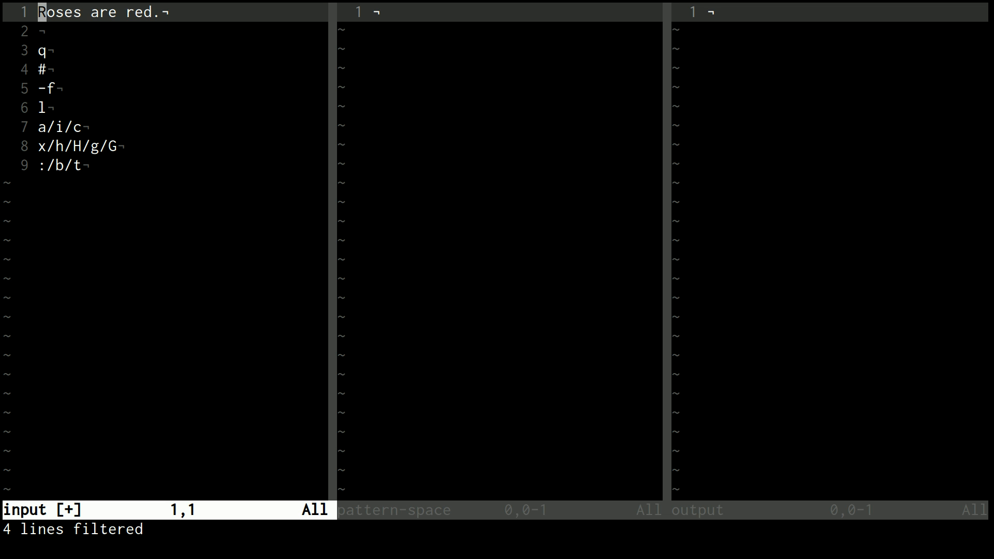
pyautogui.press('j')
pyautogui.press('k')
pyautogui.write('uV3j:')
pyautogui.press('Up')
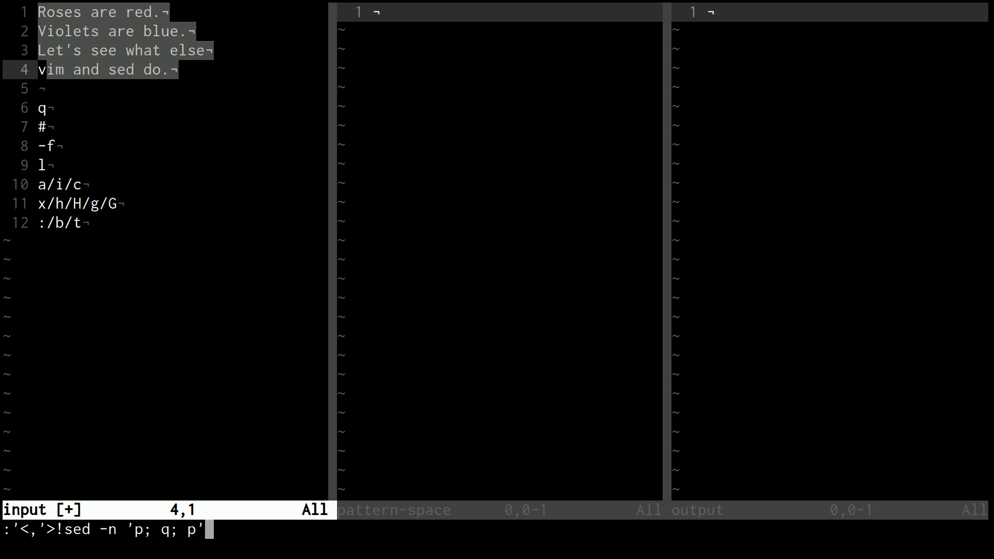
pyautogui.hotkey('ctrl', 'u')
pyautogui.press('Escape')
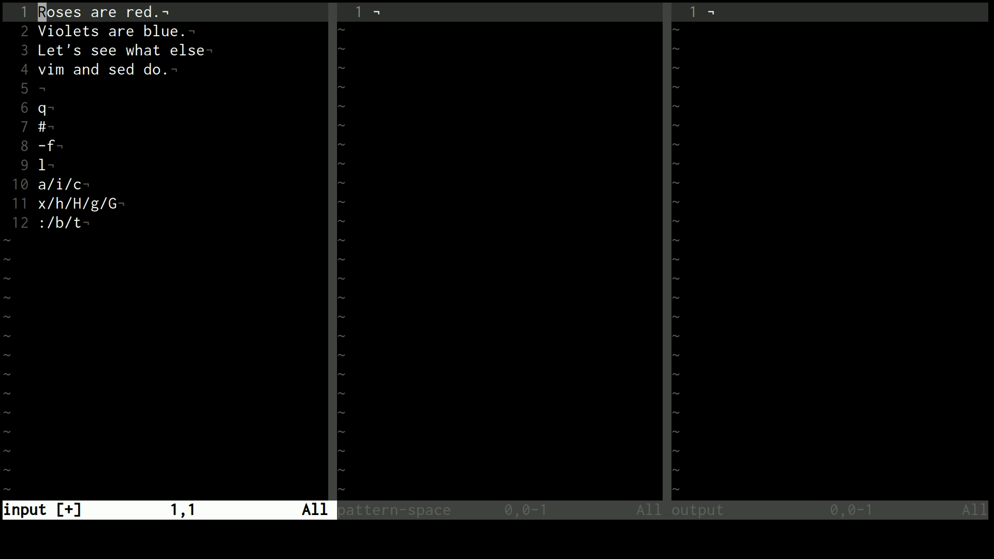
pyautogui.press('j')
pyautogui.press('j')
pyautogui.press('j')
pyautogui.press('j')
pyautogui.press('j')
# - Delete the q entry, then move into the pattern-space window and close it
pyautogui.press('d')
pyautogui.press('d')
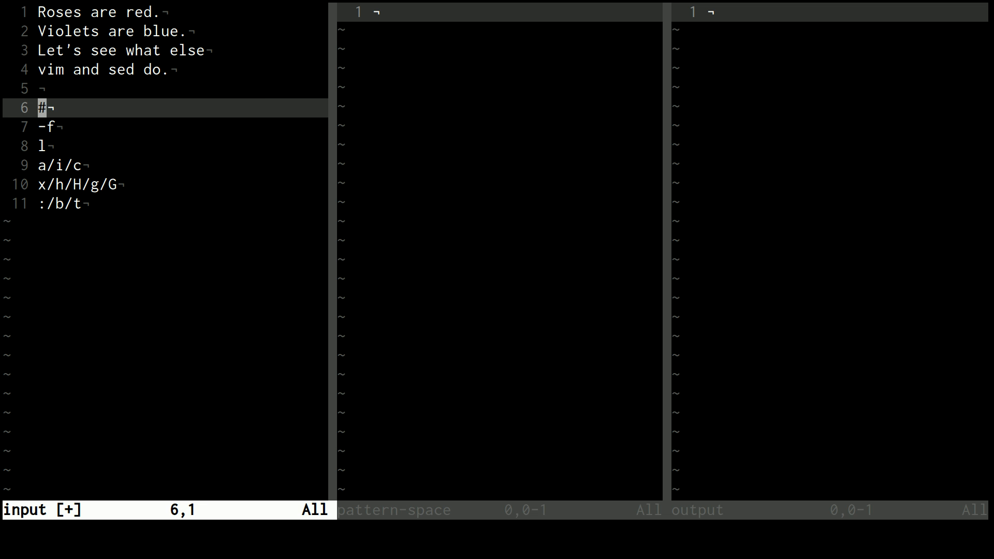
pyautogui.hotkey('ctrl', 'w')
pyautogui.press('l')
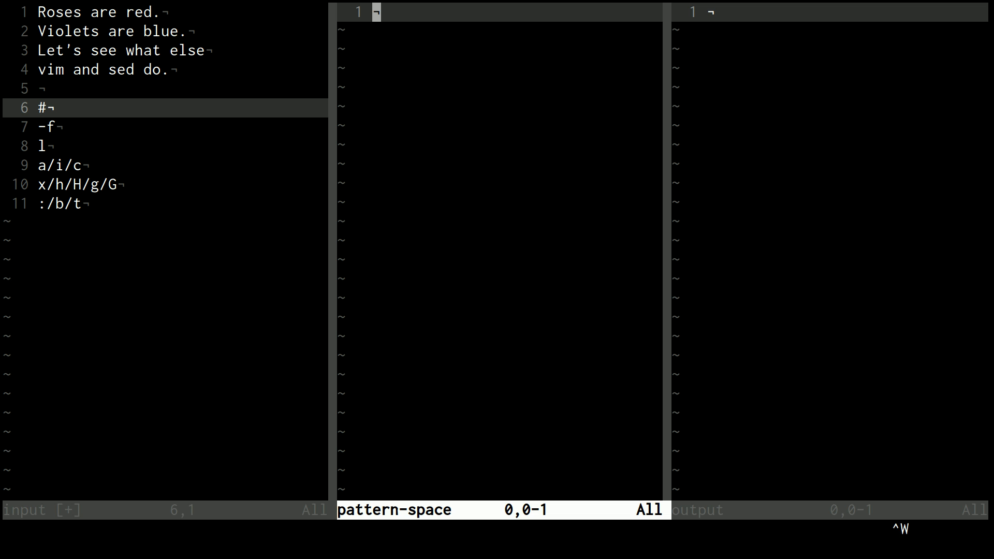
pyautogui.hotkey('ctrl', 'w')
pyautogui.press('c')
# - Equalize the remaining windows and start editing a new file named script
pyautogui.hotkey('ctrl', 'w')
pyautogui.press('=')
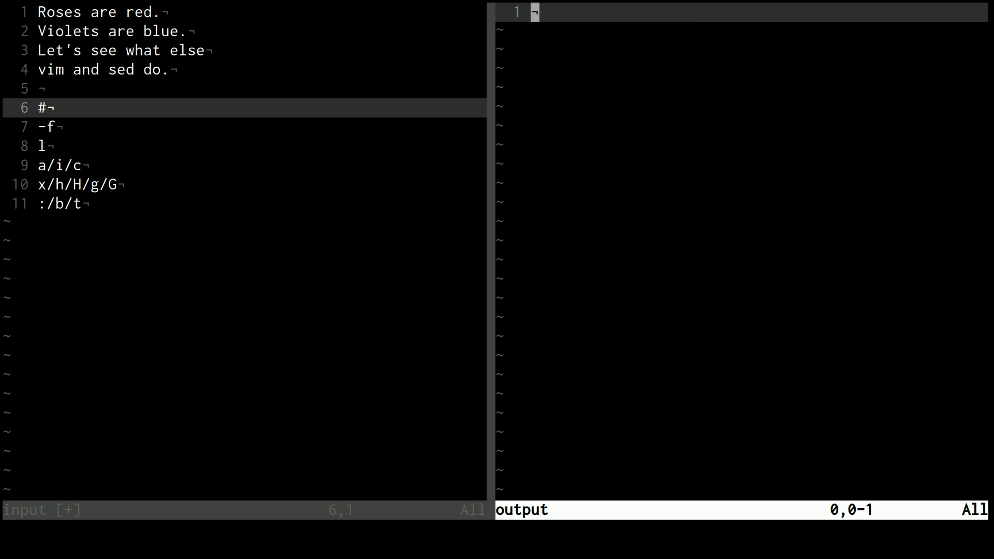
pyautogui.write(':e script')
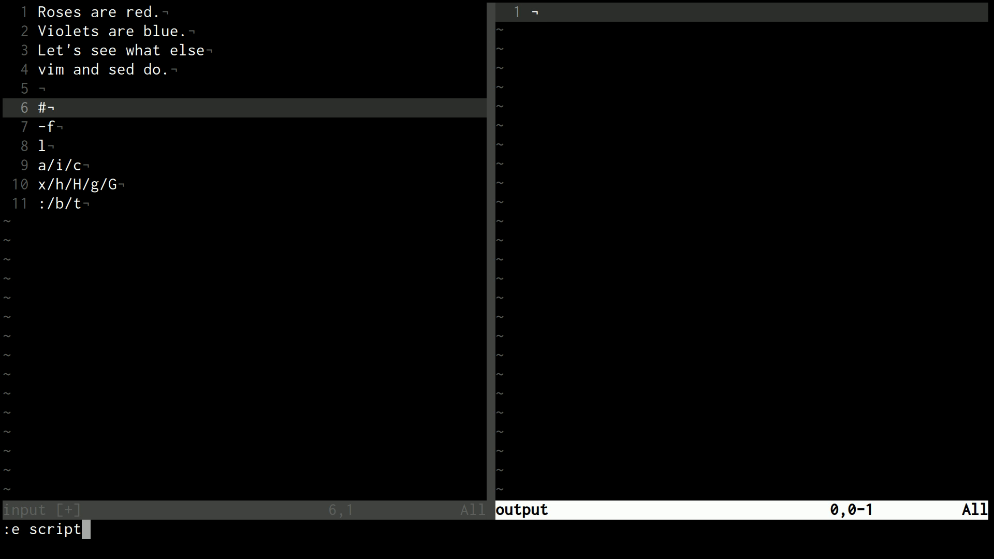
pyautogui.press('Return')
pyautogui.write('i')
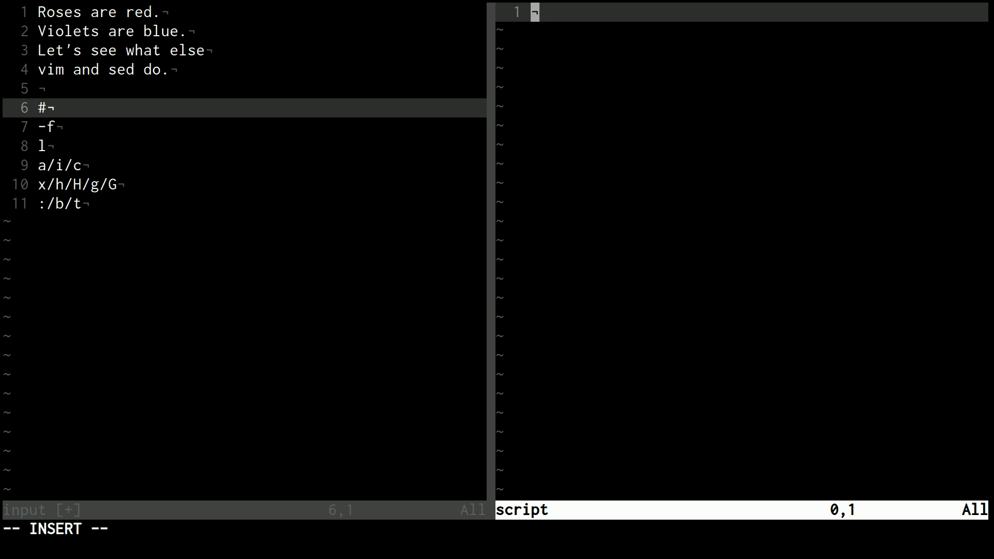
pyautogui.write('r')
pyautogui.press('BackSpace')
pyautogui.press('Escape')
pyautogui.write(':w')
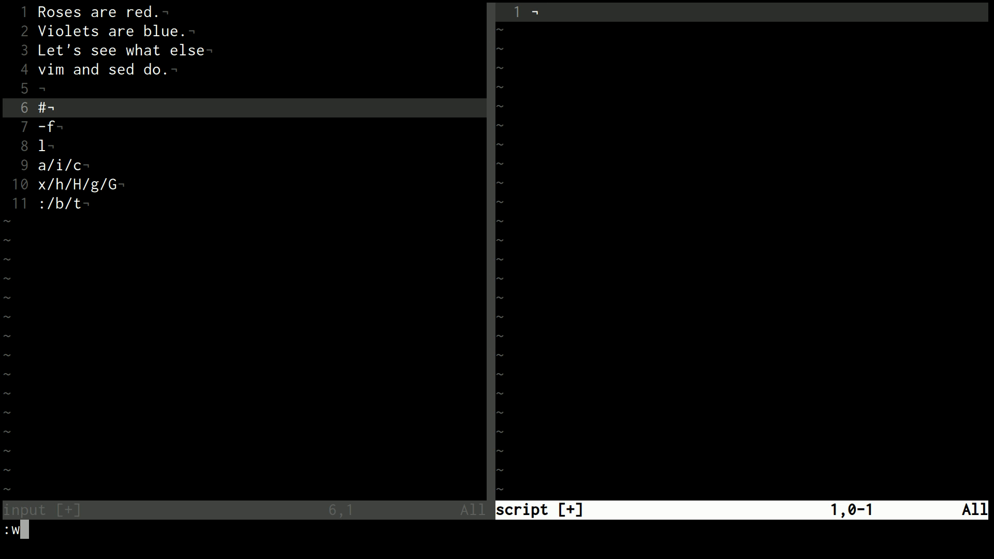
# - Set filetype sed and enter '# this is a comment' and 's/roses/blue/Iw example'
pyautogui.press('BackSpace')
pyautogui.write('set ft')
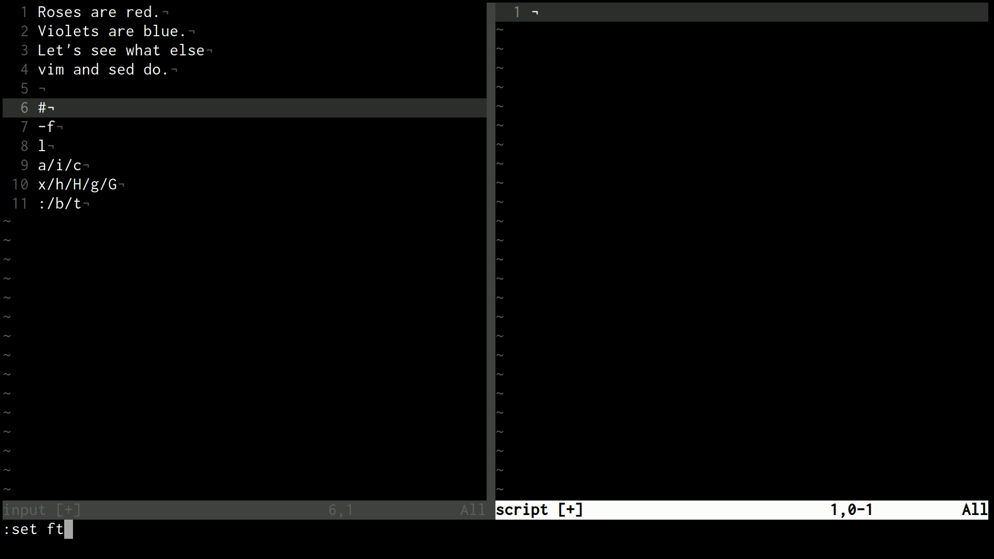
pyautogui.write('=sed')
pyautogui.press('Return')
pyautogui.write('i')
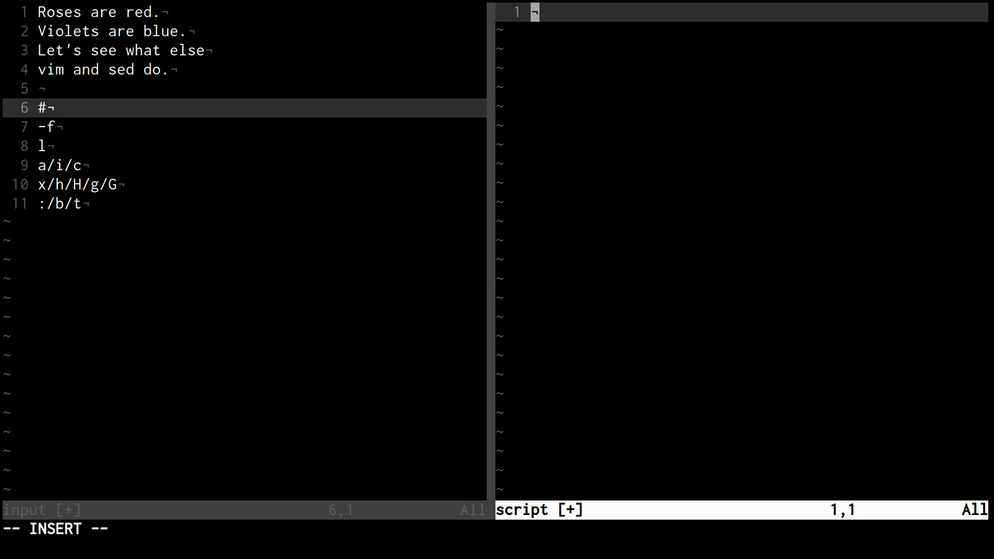
pyautogui.write('# this is ')
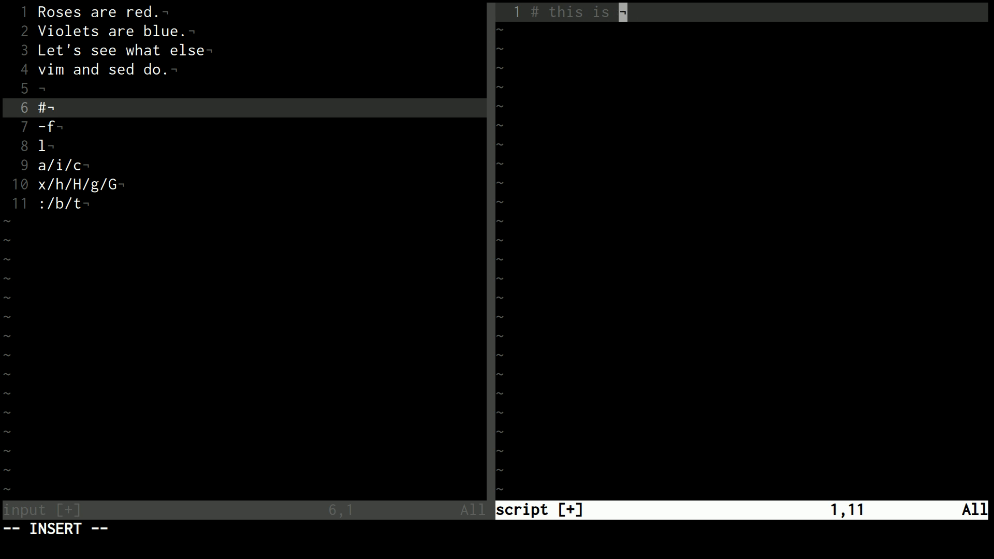
pyautogui.write('a comment')
pyautogui.press('Return')
pyautogui.write('s/')
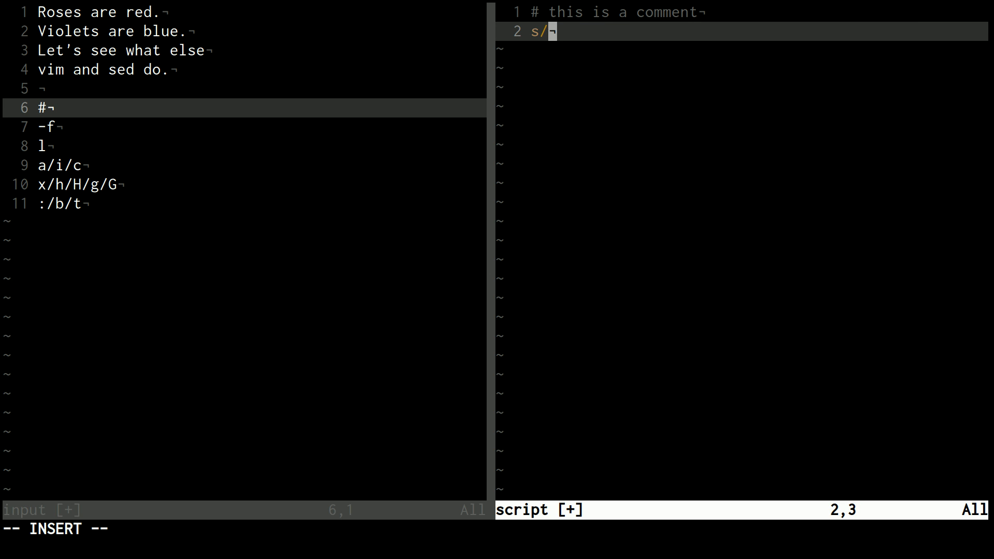
pyautogui.write('roses/')
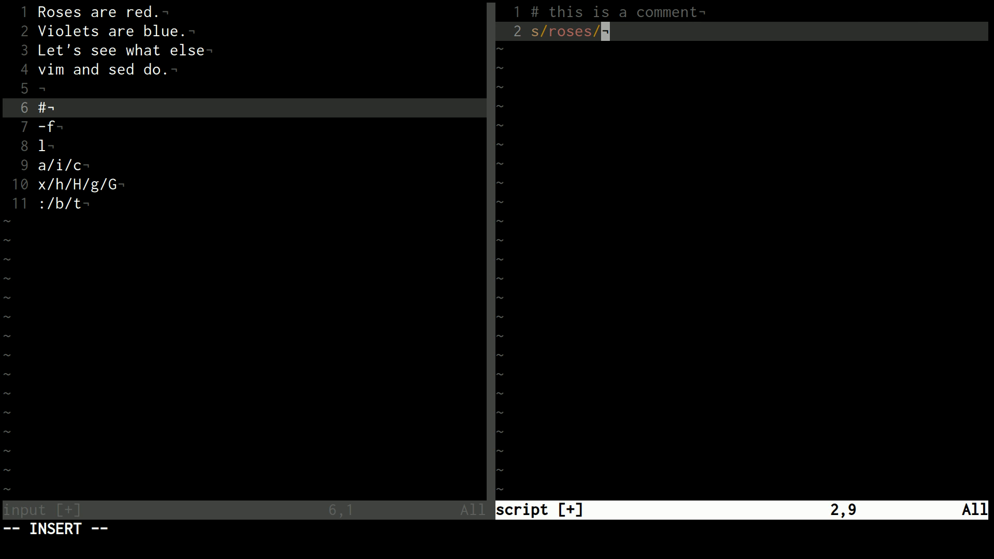
pyautogui.write('blue/I')
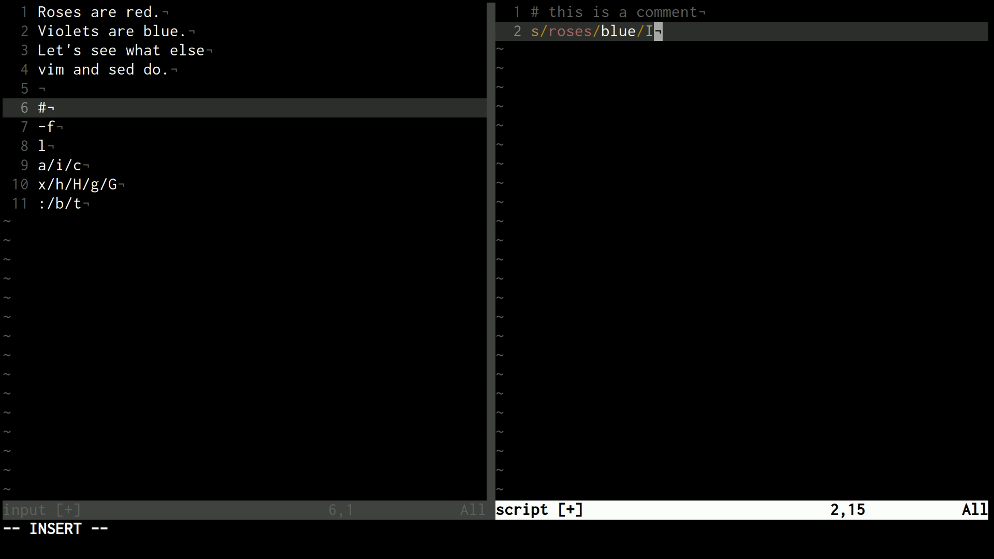
pyautogui.write('w exa')
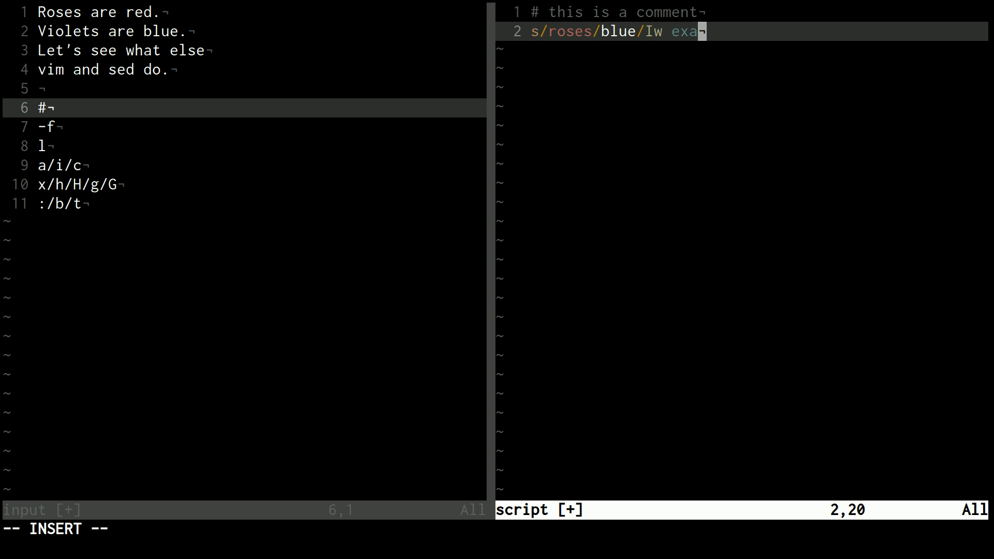
pyautogui.write('mple')
pyautogui.press('Escape')
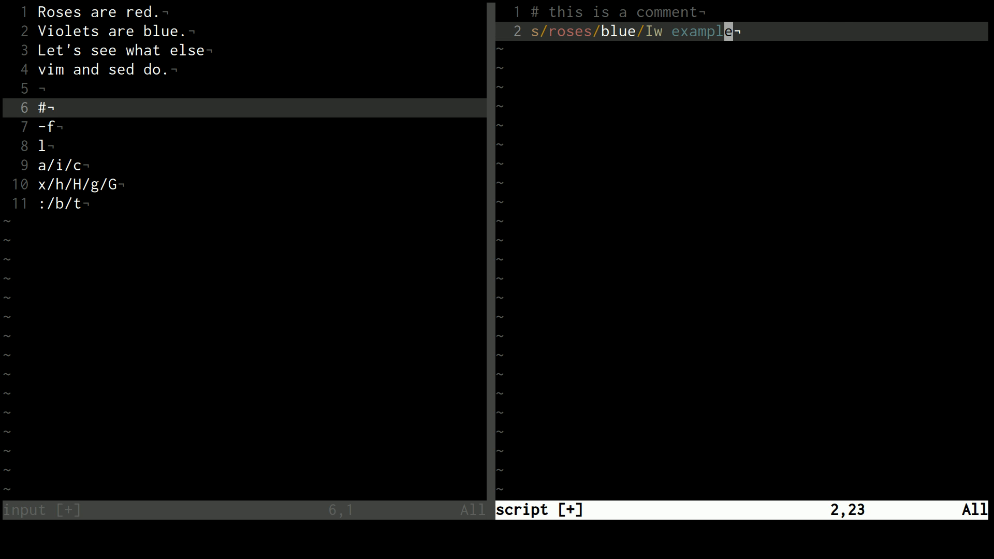
pyautogui.write('kj:w')
# - Save the script, quit Vim back to the shell and list the folder's files
pyautogui.press('Return')
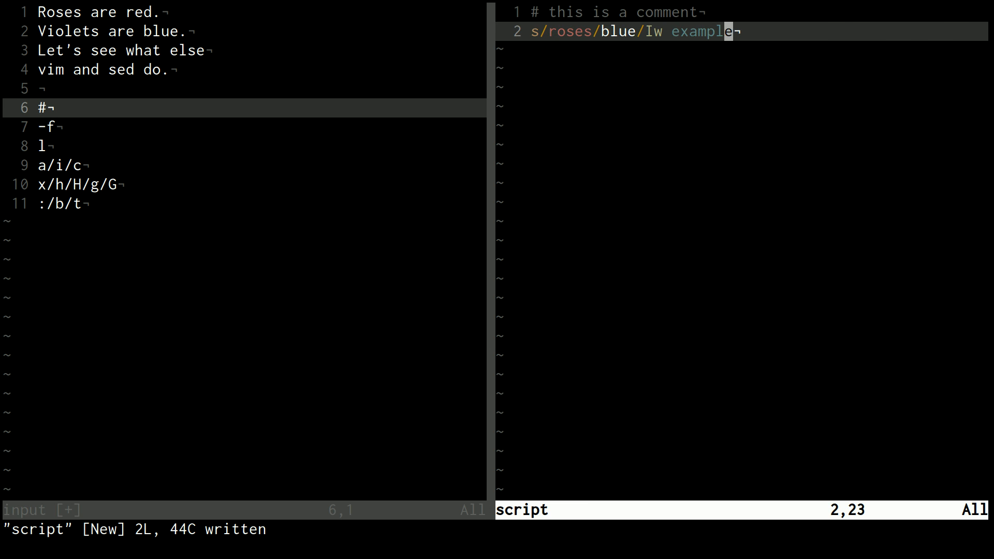
pyautogui.press('k')
pyautogui.press('j')
pyautogui.hotkey('ctrl', 'z')
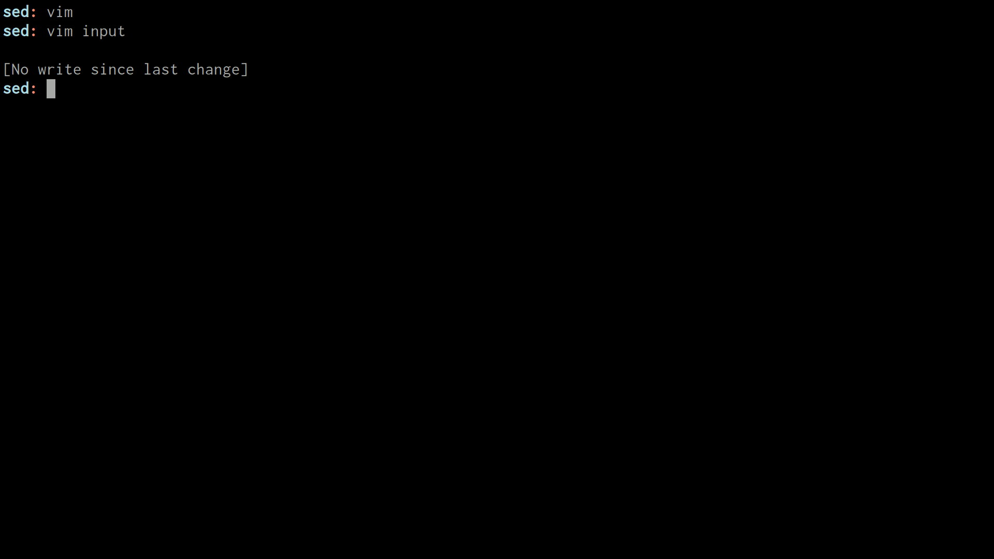
pyautogui.write('ls')
pyautogui.press('Return')
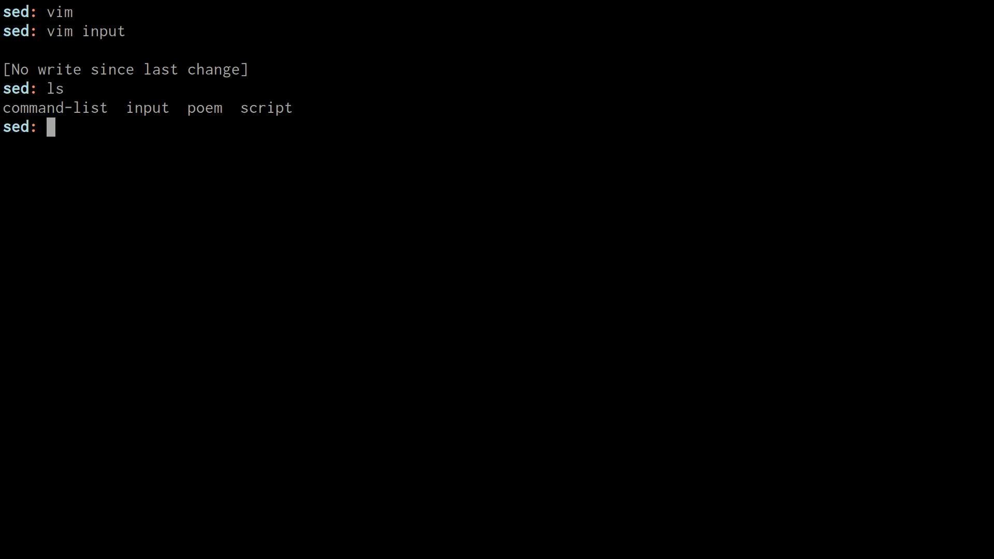
pyautogui.write('se')
pyautogui.write('d -f ')
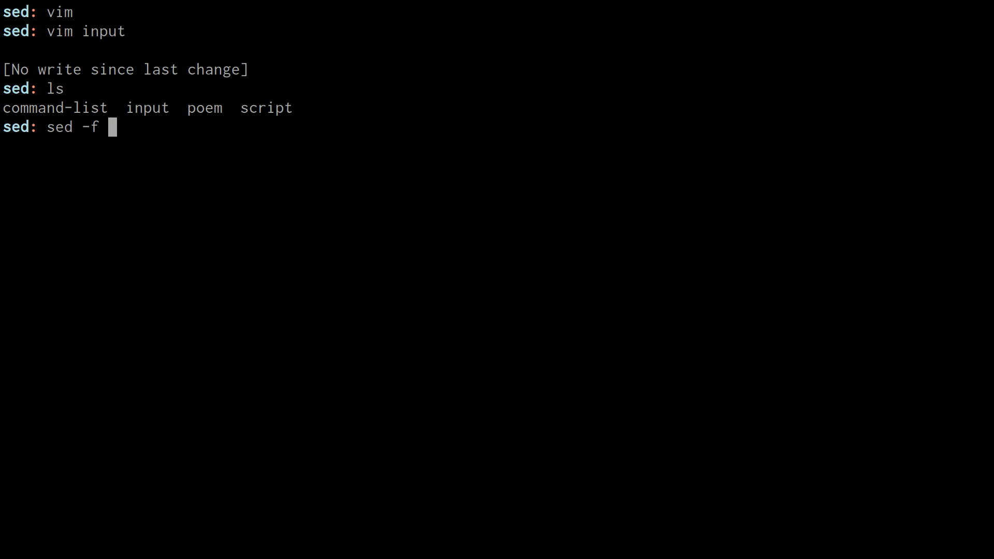
pyautogui.write('script')
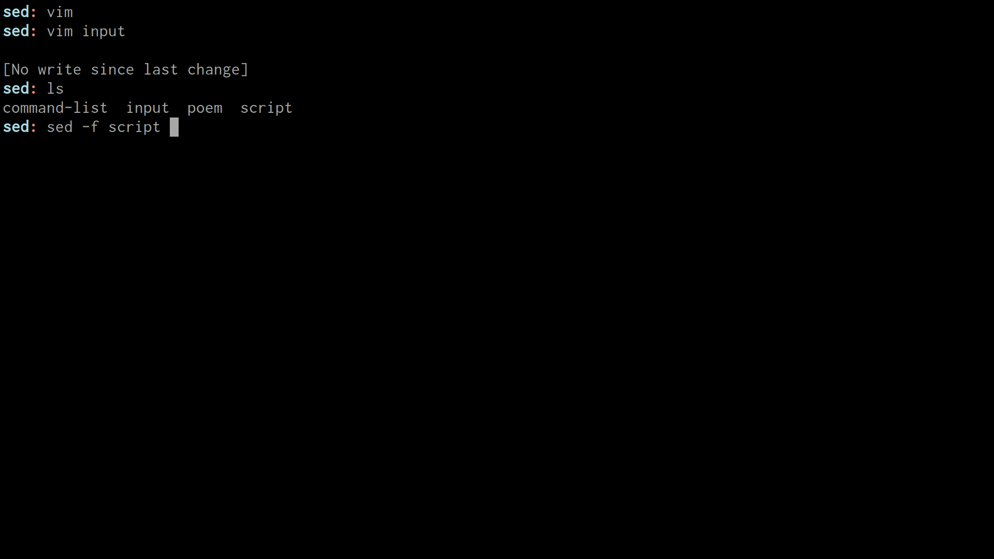
pyautogui.write(' poem')
# - Run sed -f script poem, printing 'blue are red.', then erase a mistyped next command
pyautogui.press('Return')
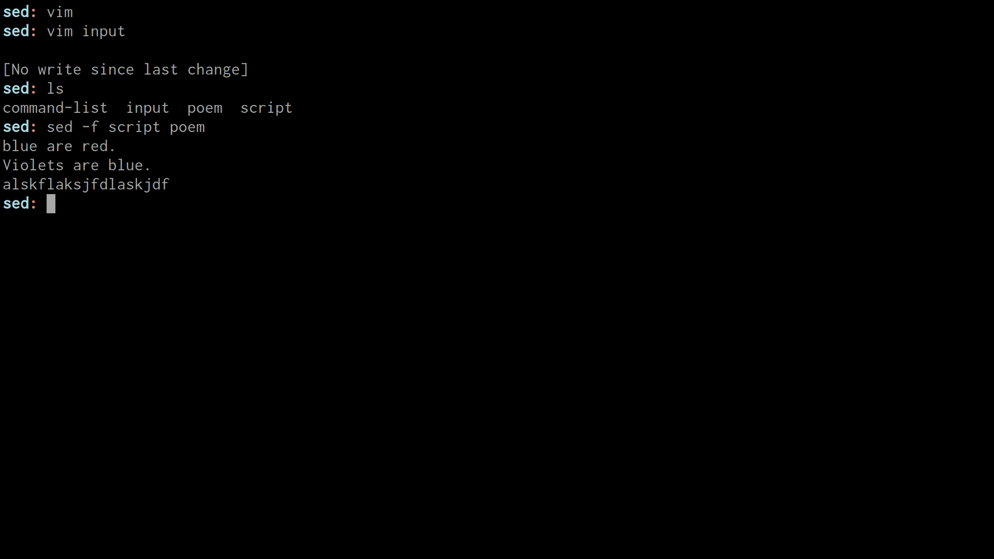
pyautogui.write('<')
pyautogui.write('sed')
pyautogui.press('BackSpace')
pyautogui.press('BackSpace')
pyautogui.write('po')
pyautogui.press('BackSpace')
pyautogui.press('BackSpace')
pyautogui.press('BackSpace')
pyautogui.write('poem')
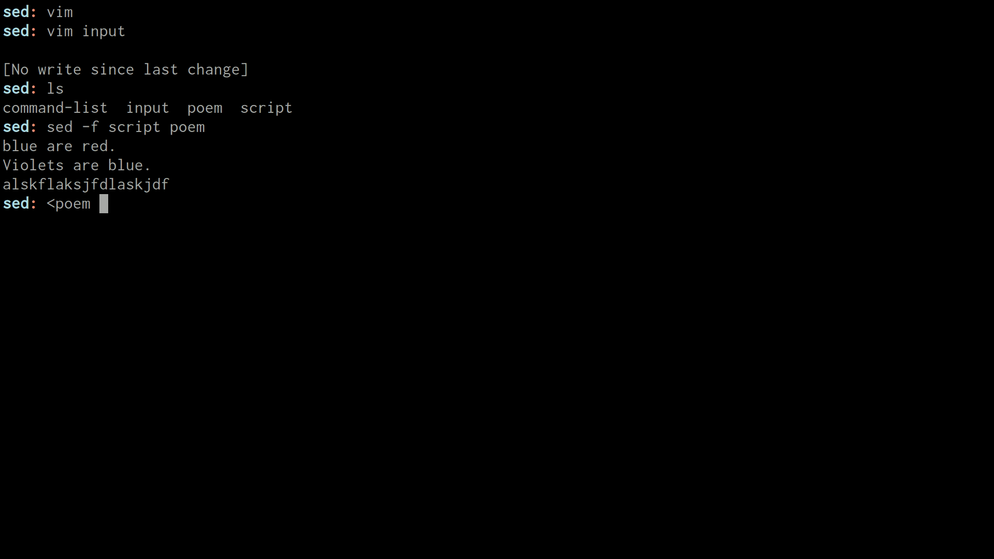
pyautogui.write(' >')
pyautogui.press('BackSpace')
pyautogui.write("sed '")
# - Rerun the recalled sed -f script command with poem redirected as input
pyautogui.hotkey('ctrl', 'u')
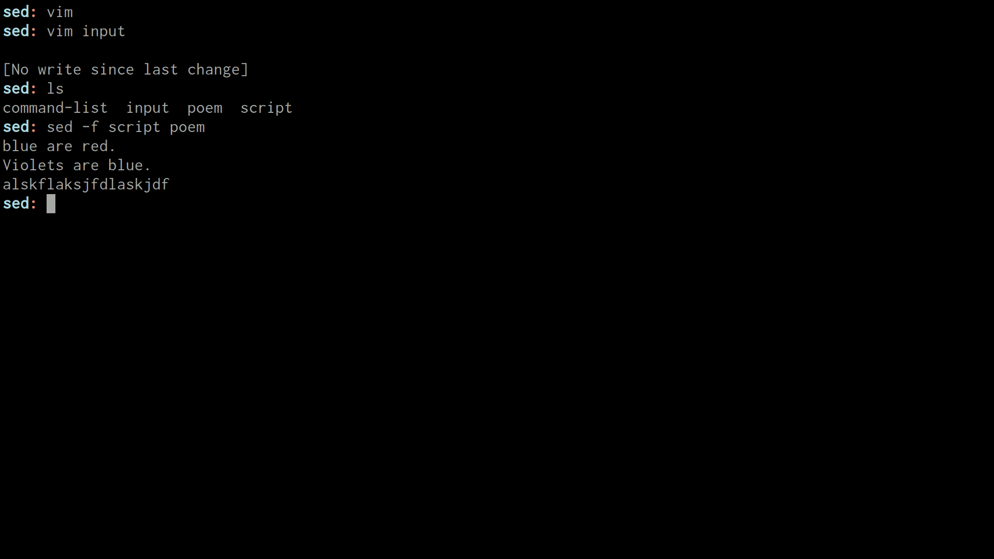
pyautogui.press('Up')
pyautogui.press('Left')
pyautogui.press('Left')
pyautogui.press('Left')
pyautogui.write('<')
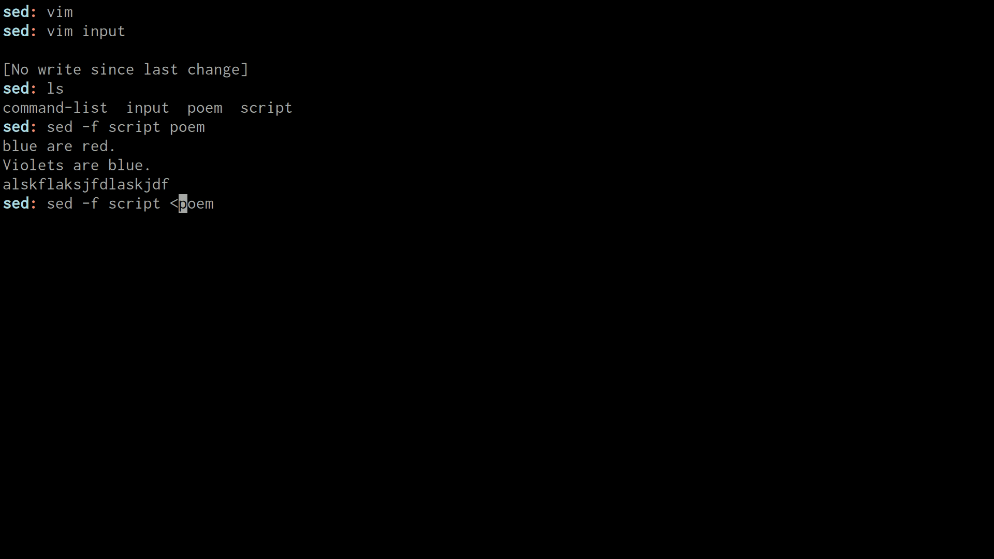
pyautogui.press('Return')
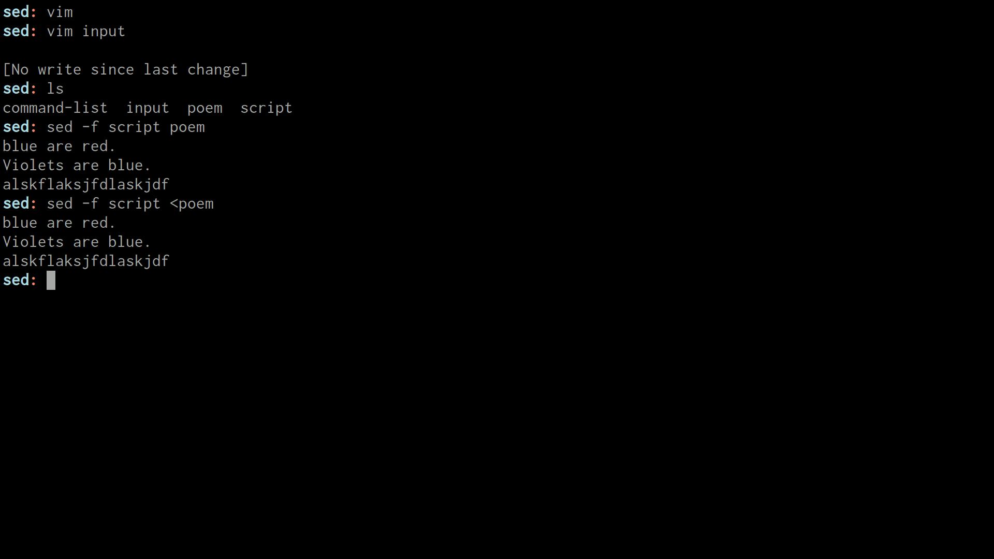
# - Recall the sed command, remove the input redirect, then clear the line
pyautogui.press('Up')
pyautogui.press('Left')
pyautogui.press('Left')
pyautogui.press('Left')
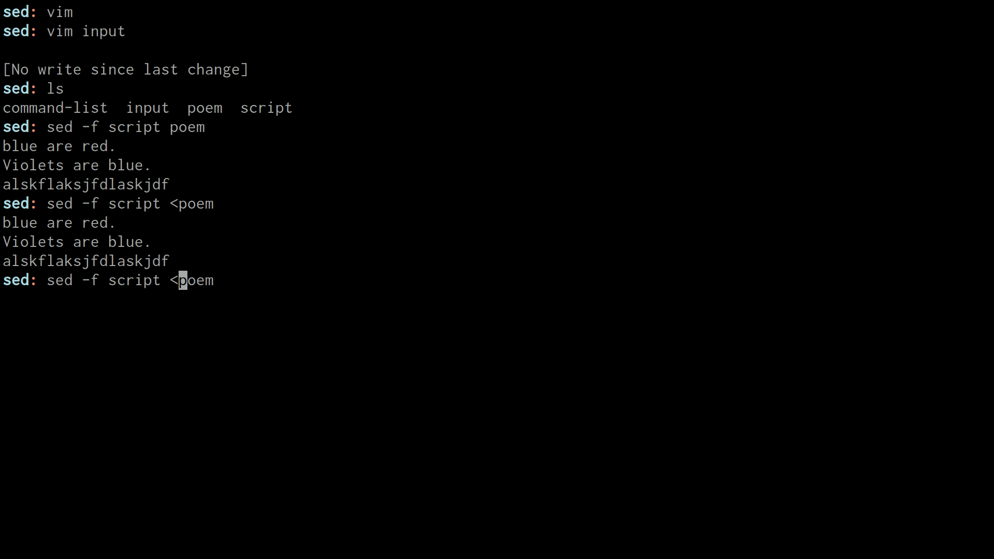
pyautogui.press('BackSpace')
pyautogui.press('Left')
pyautogui.press('Left')
pyautogui.press('Left')
pyautogui.press('Left')
pyautogui.press('Left')
pyautogui.press('Left')
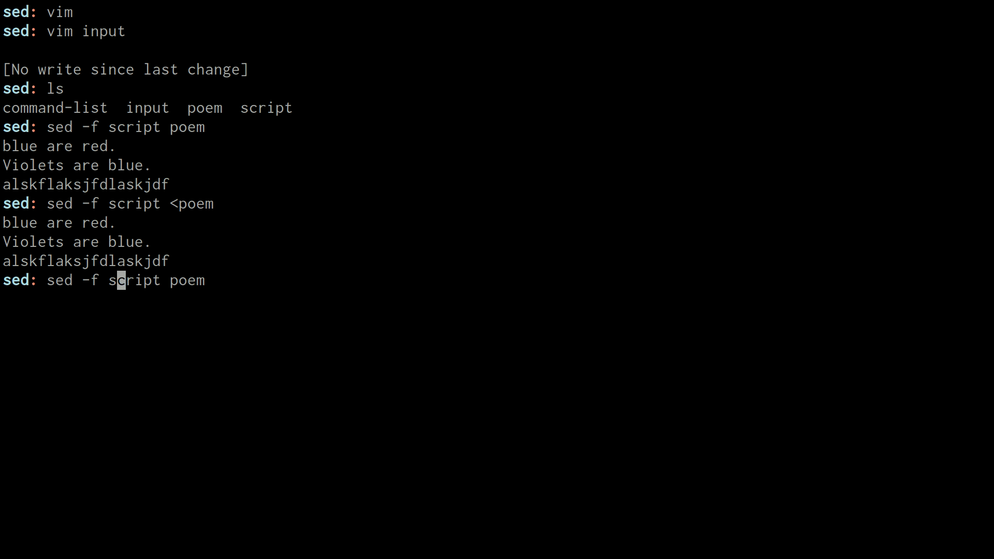
pyautogui.press('Left')
pyautogui.press('Left')
pyautogui.press('Left')
pyautogui.press('Left')
pyautogui.press('Left')
pyautogui.press('Left')
pyautogui.press('Right')
pyautogui.press('Right')
pyautogui.press('Right')
pyautogui.press('Right')
pyautogui.press('Right')
pyautogui.press('Right')
pyautogui.press('Right')
pyautogui.press('Right')
pyautogui.press('Right')
pyautogui.press('Right')
pyautogui.press('Right')
pyautogui.press('Right')
pyautogui.press('Right')
pyautogui.press('Right')
pyautogui.press('Right')
pyautogui.press('Right')
pyautogui.hotkey('ctrl', 'u')
pyautogui.write('ls')
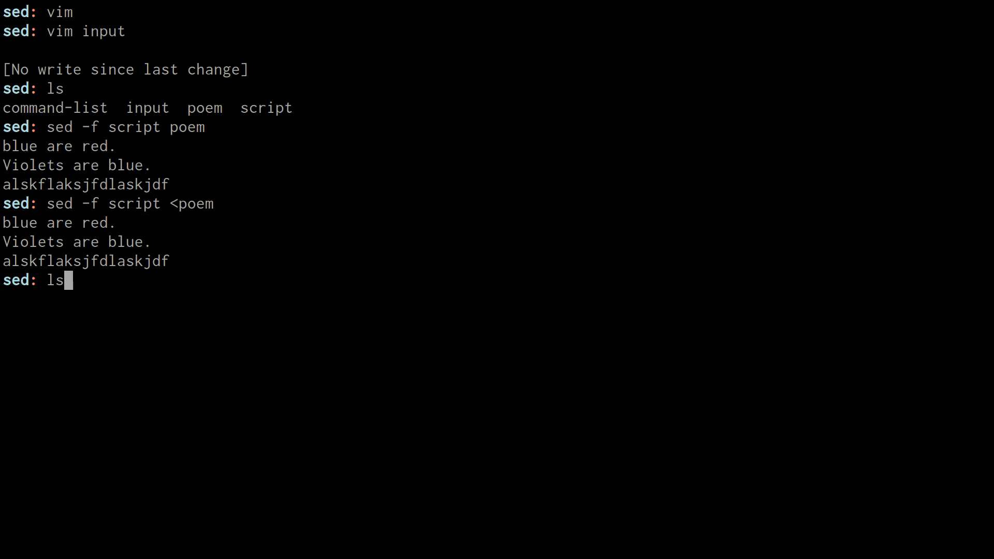
# - List the folder showing the new example file and cat it: 'blue are red.'
pyautogui.press('Return')
pyautogui.write('cat e')
pyautogui.press('Tab')
pyautogui.press('Return')
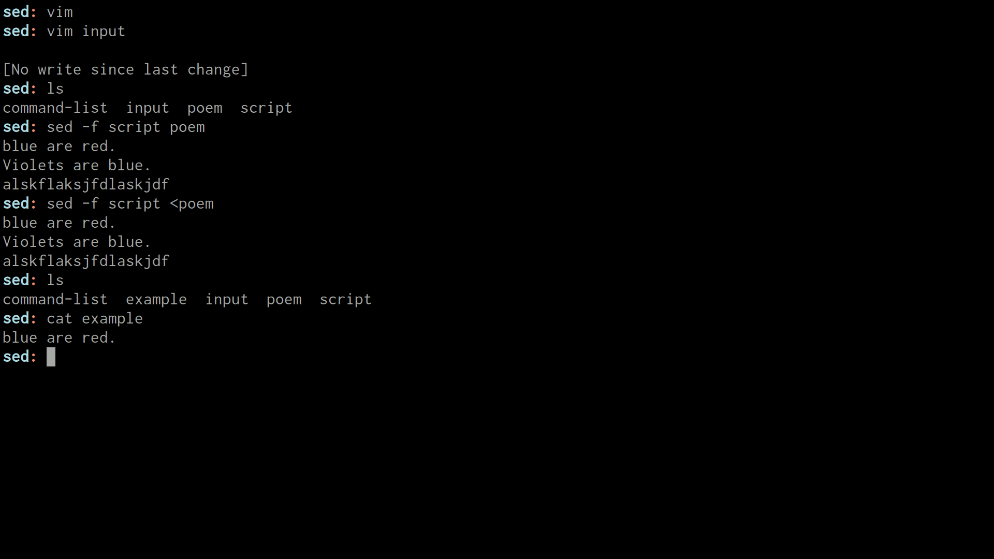
# - Return to Vim and expand a #!/usr/bin/sed shebang on a new first line of script
pyautogui.hotkey('ctrl', 'd')
pyautogui.press('k')
pyautogui.press('O')
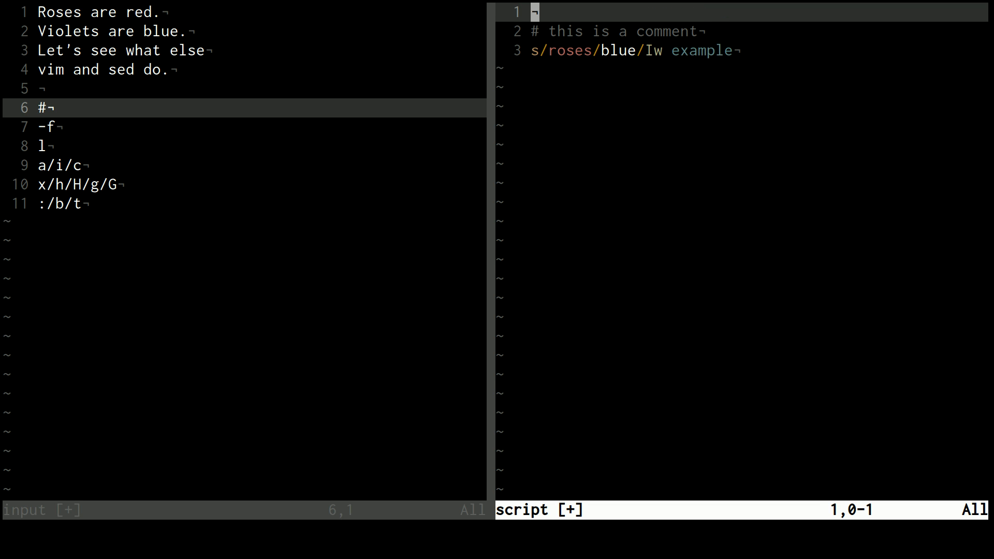
pyautogui.write('i')
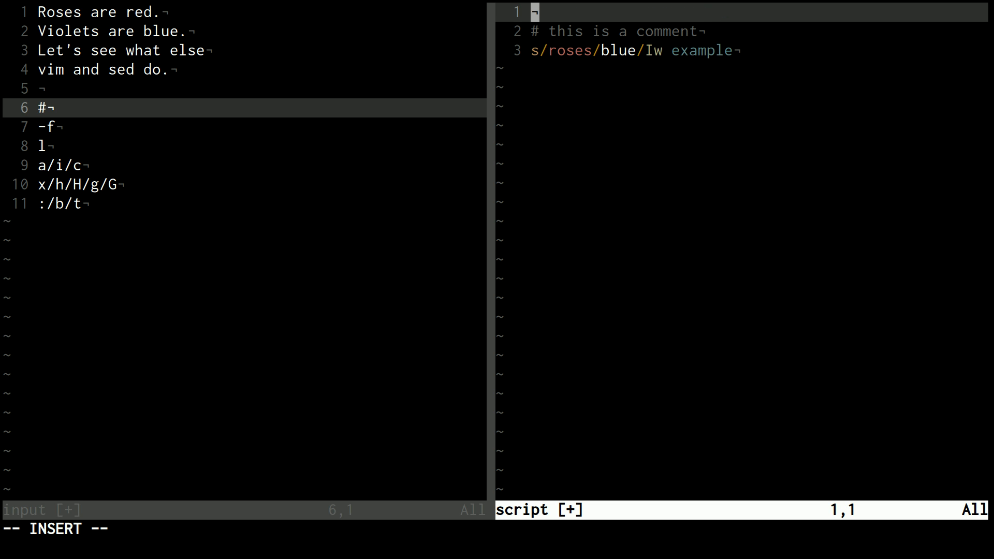
pyautogui.write('sed')
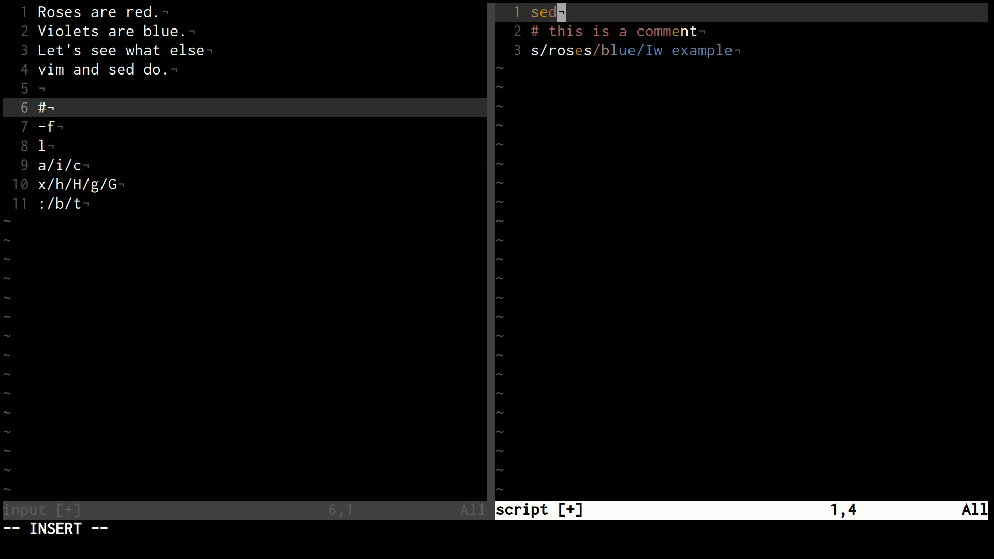
pyautogui.press('Return')
pyautogui.press('Escape')
pyautogui.write('k')
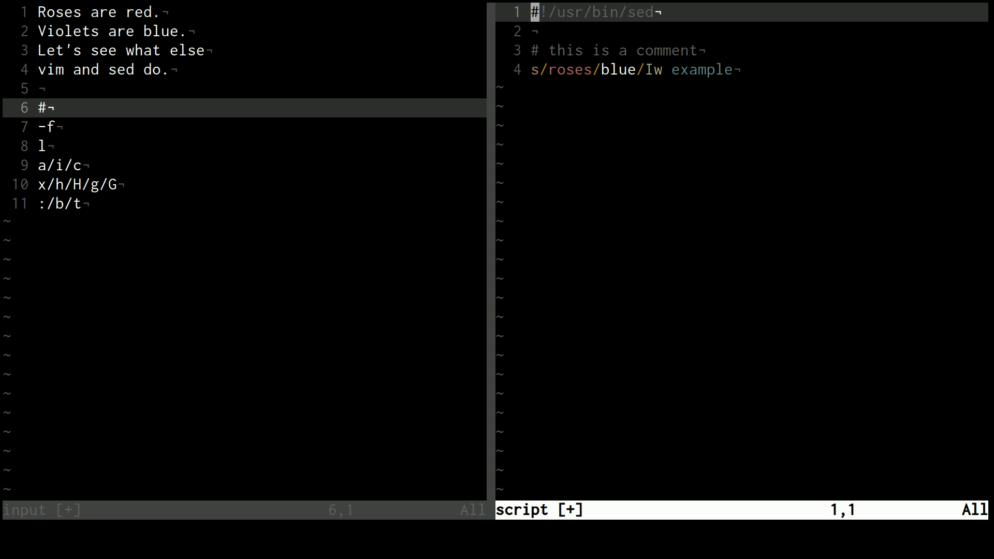
pyautogui.write('A -f')
# - Append -f to the shebang line and save the script
pyautogui.press('Escape')
pyautogui.press('h')
pyautogui.press('l')
pyautogui.write('h')
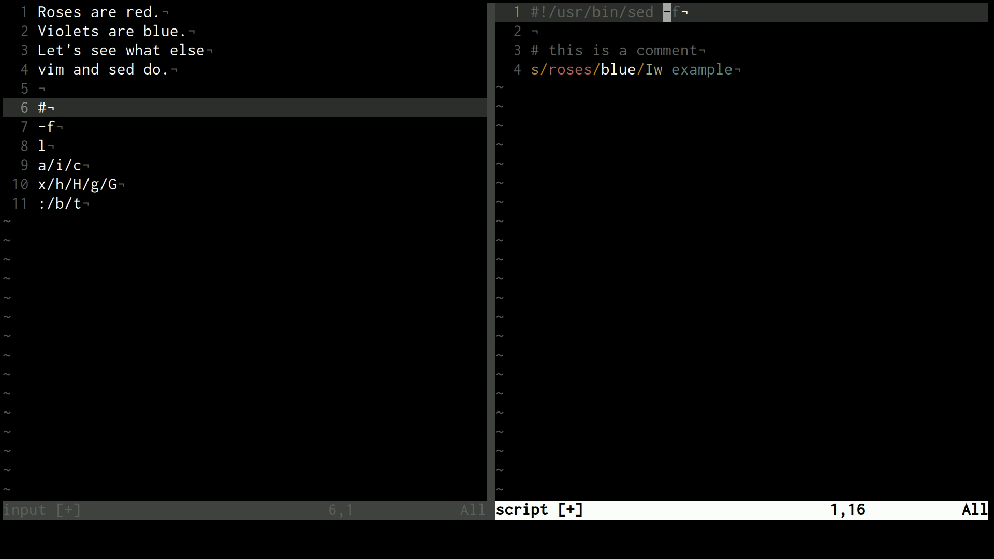
pyautogui.write('j:w')
pyautogui.press('Return')
pyautogui.write(':qa!')
# - Quit to the shell, chmod +x script, run ./script poem and list the files
pyautogui.press('Return')
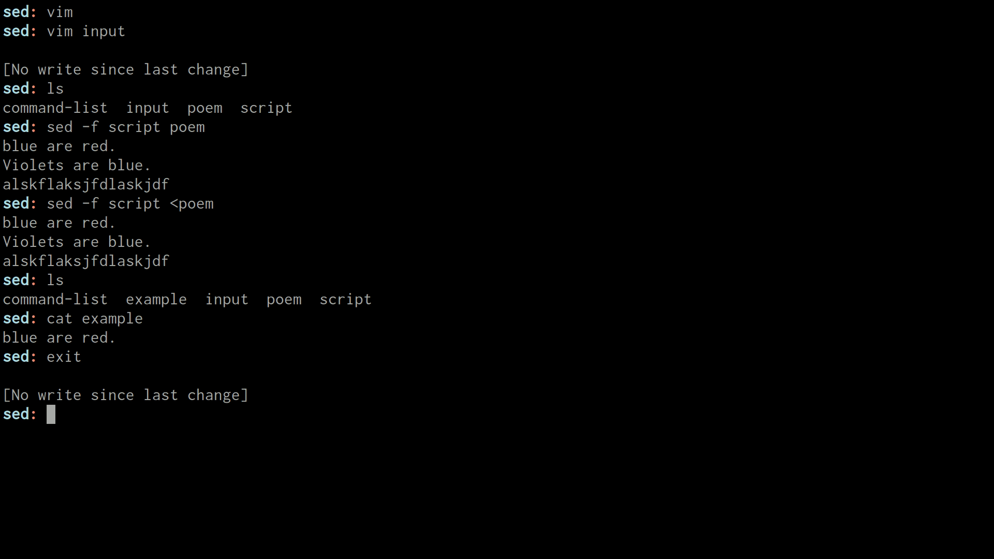
pyautogui.write('chmod +x script')
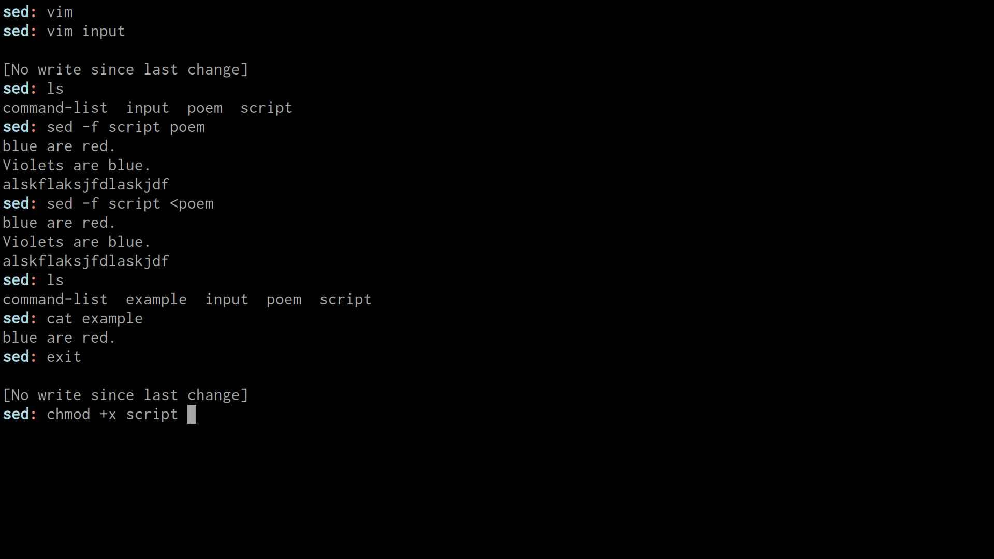
pyautogui.press('Return')
pyautogui.write('./script ')
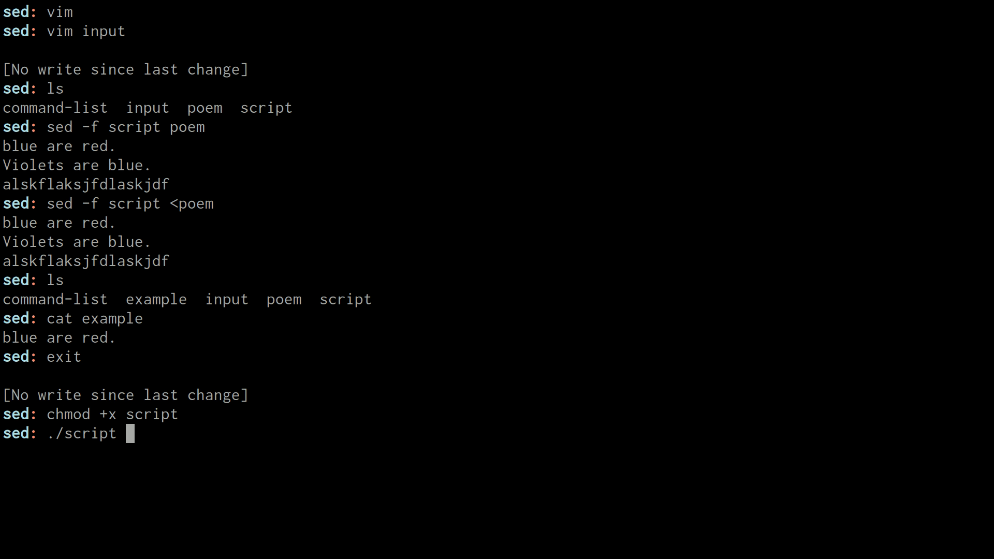
pyautogui.write('poem')
pyautogui.press('Return')
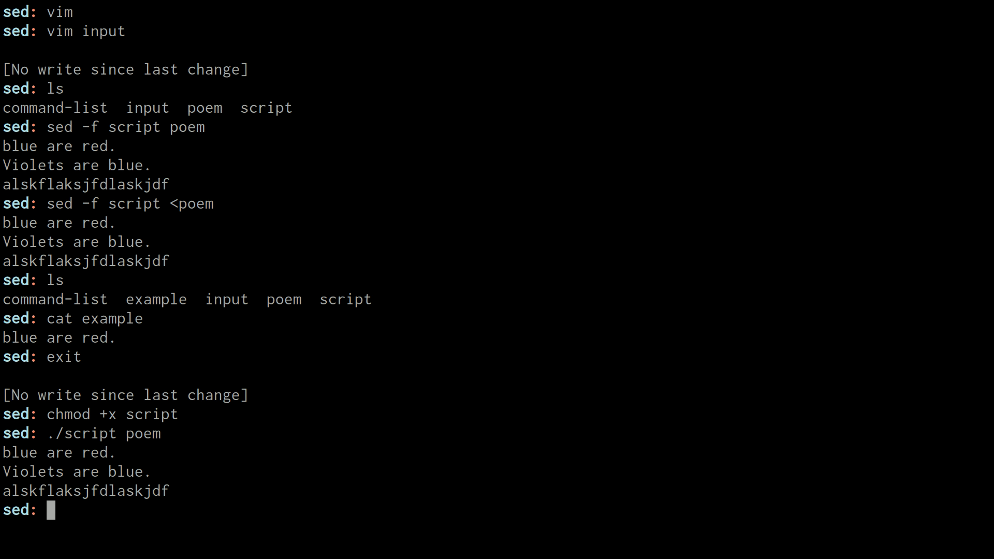
pyautogui.write('ls')
pyautogui.press('Return')
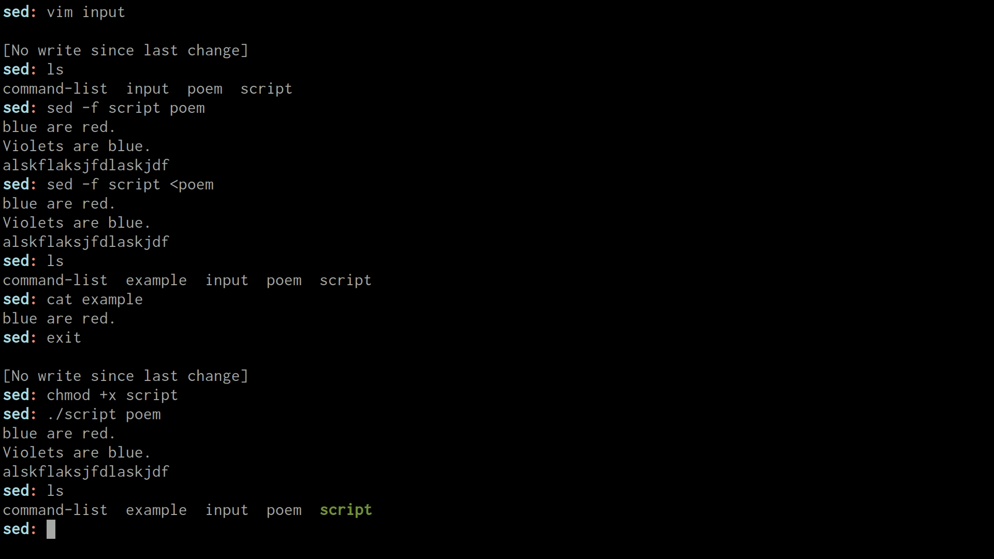
pyautogui.write('kW')
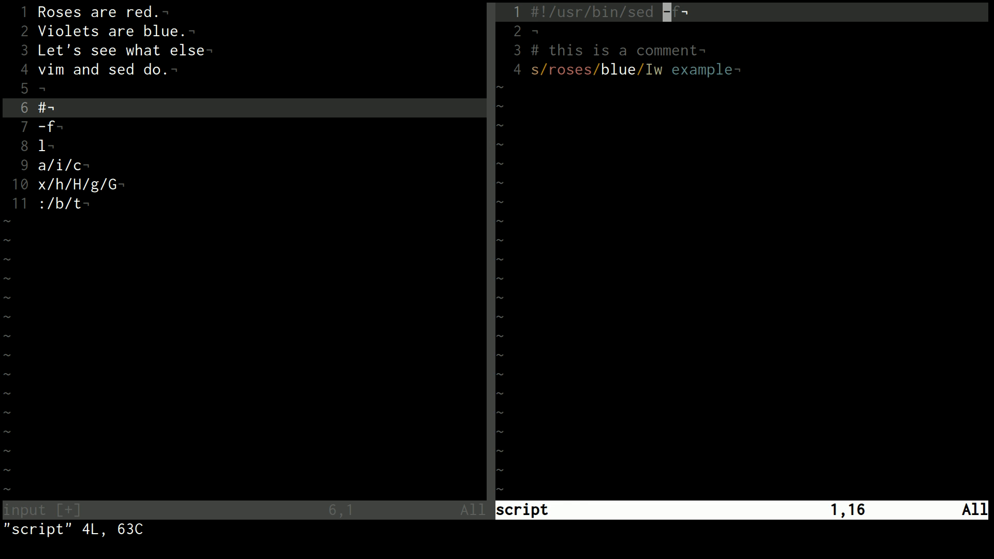
pyautogui.write('i-n')
# - Back in Vim, try -n on the shebang and undo it, then switch to the notes window to remove the # line
pyautogui.press('Escape')
pyautogui.press('b')
pyautogui.press('l')
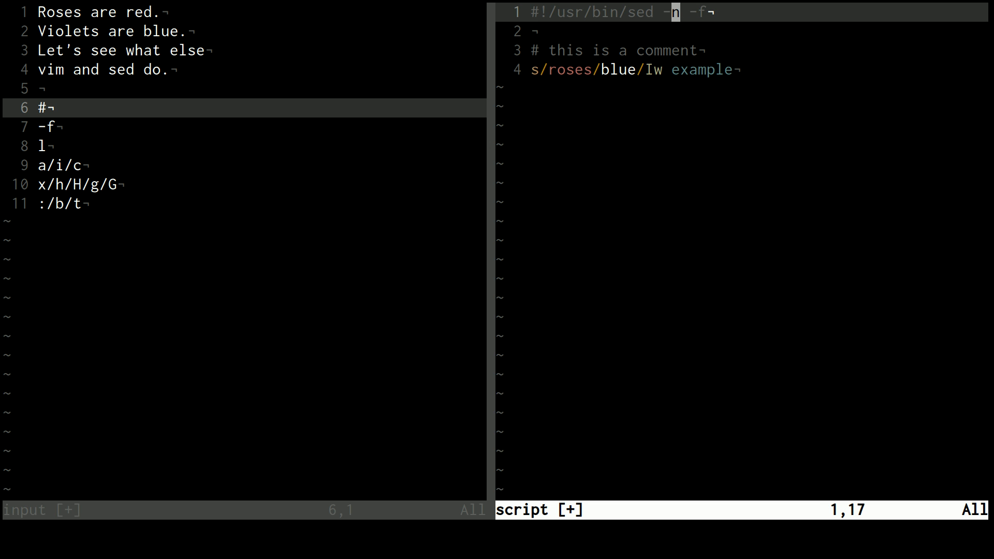
pyautogui.press('u')
pyautogui.press('j')
pyautogui.press('k')
pyautogui.press('j')
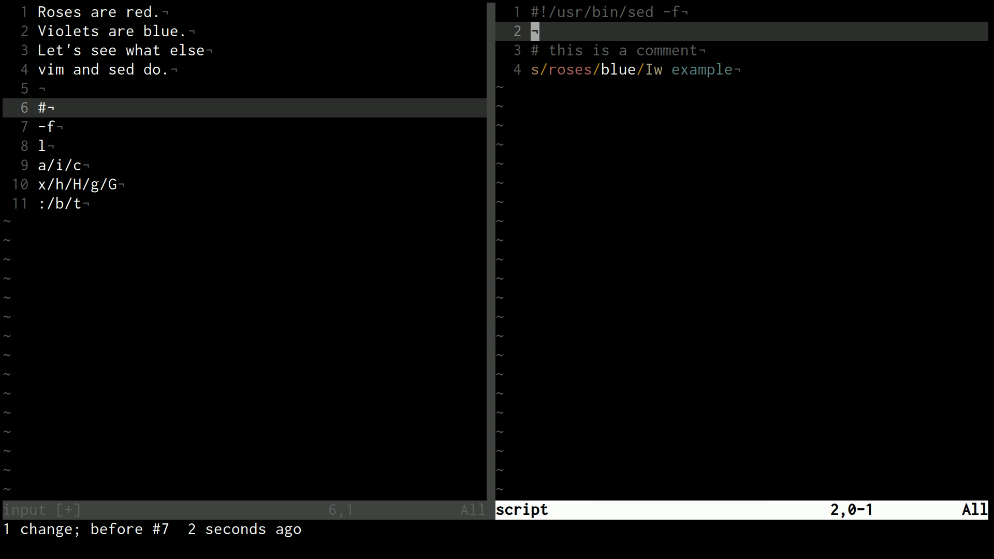
pyautogui.hotkey('ctrl', 'w')
pyautogui.press('h')
pyautogui.press('d')
pyautogui.press('j')
pyautogui.press('k')
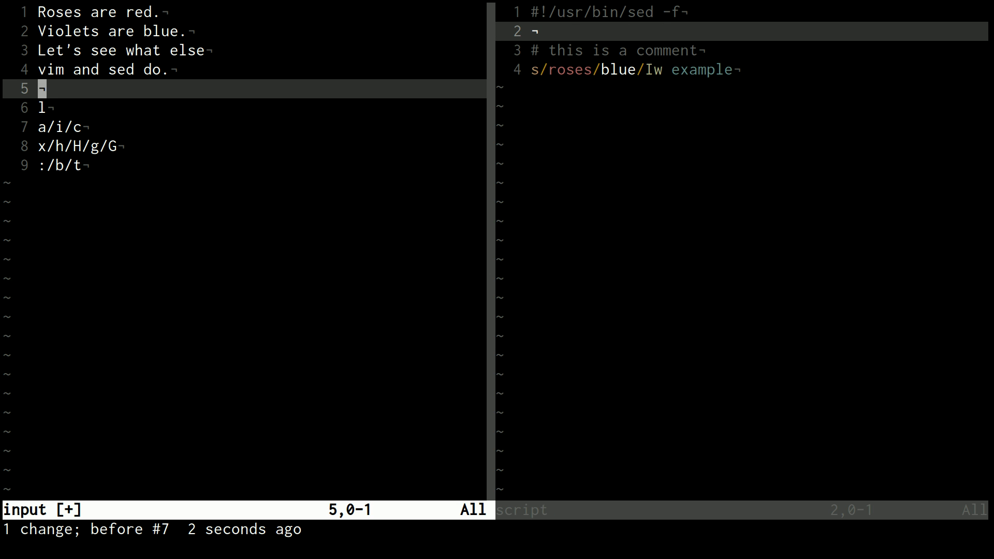
pyautogui.press('j')
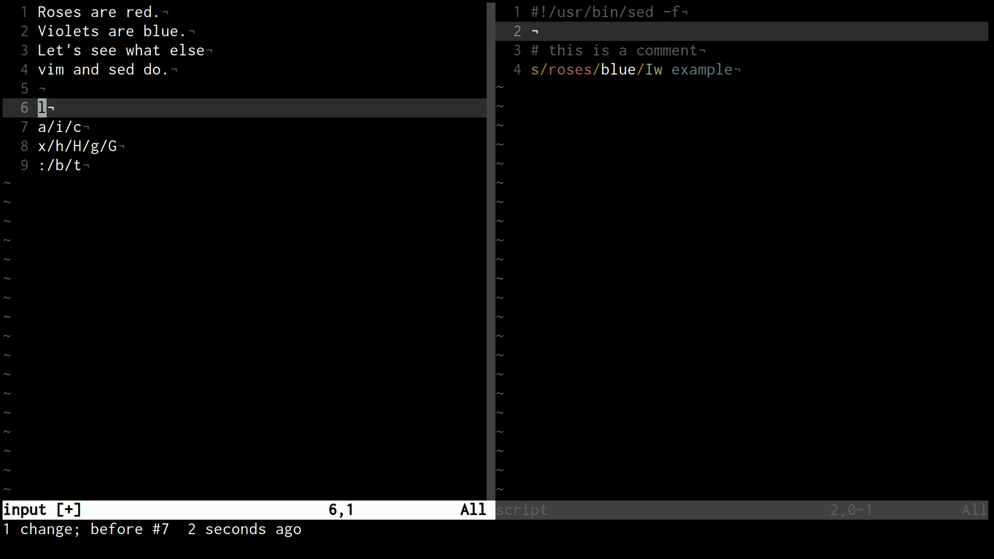
pyautogui.press('j')
pyautogui.press('j')
pyautogui.press('j')
pyautogui.press('k')
pyautogui.press('k')
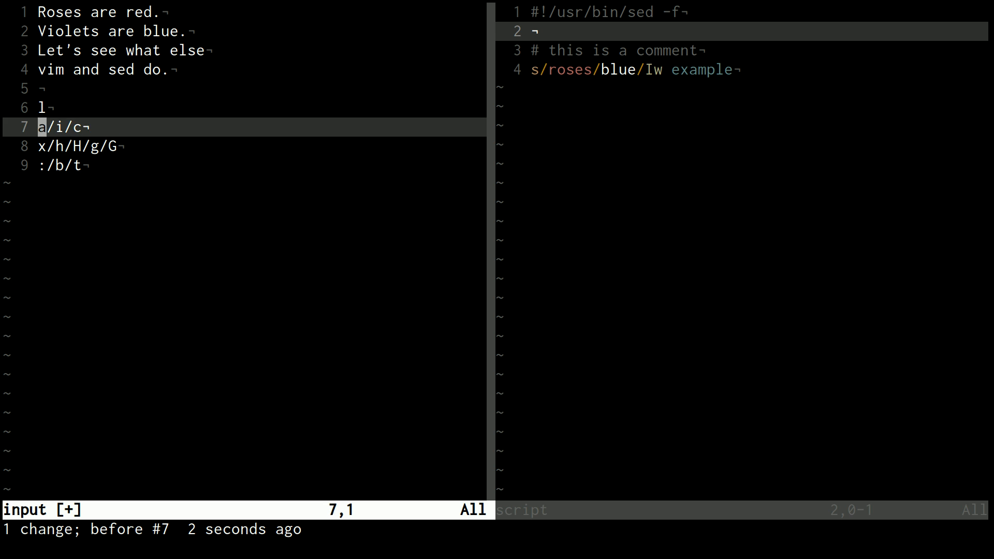
pyautogui.press('k')
pyautogui.press('j')
pyautogui.press('j')
pyautogui.press('j')
pyautogui.press('k')
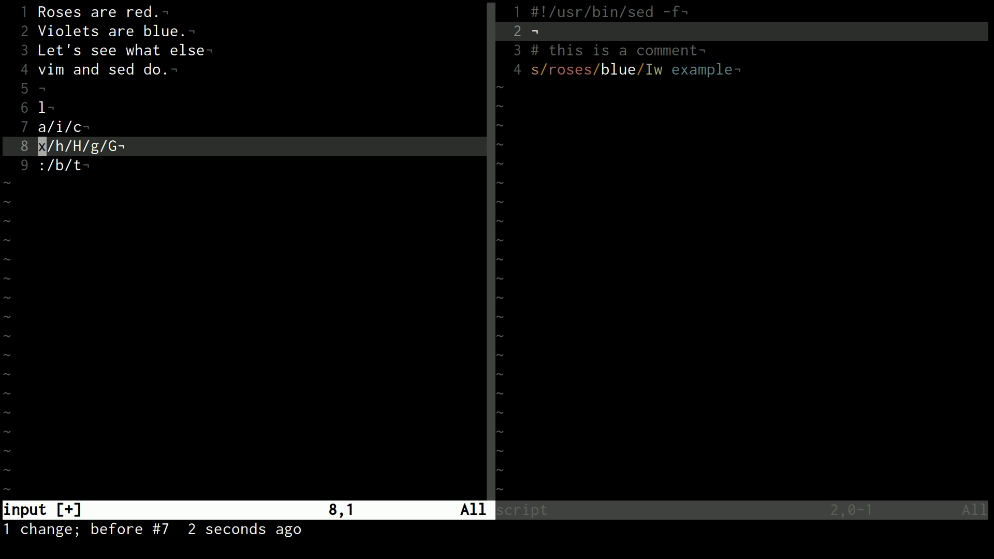
pyautogui.press('l')
pyautogui.hotkey('shift', 'v')
pyautogui.press('j')
pyautogui.press('Escape')
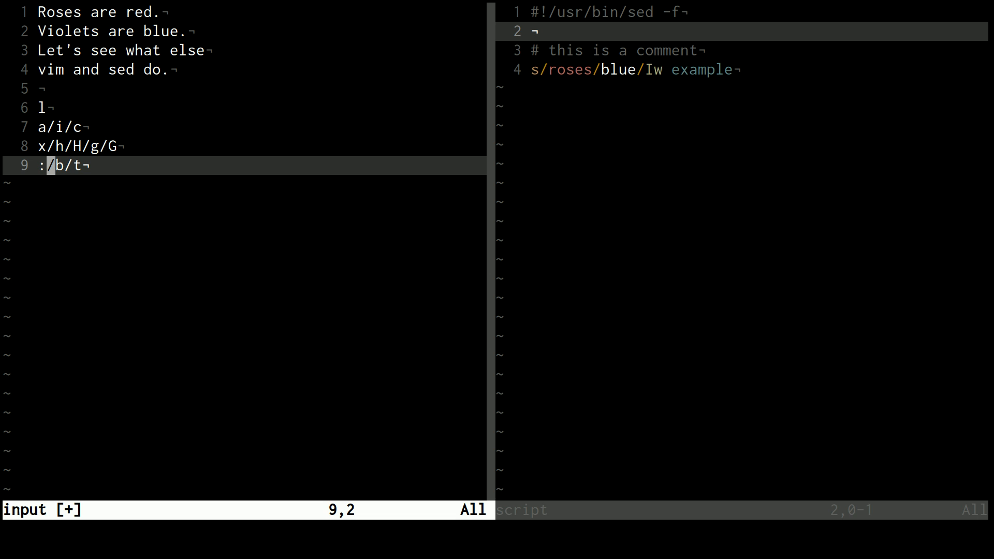
pyautogui.press('k')
pyautogui.press('k')
pyautogui.press('j')
pyautogui.press('j')
pyautogui.press('k')
pyautogui.press('k')
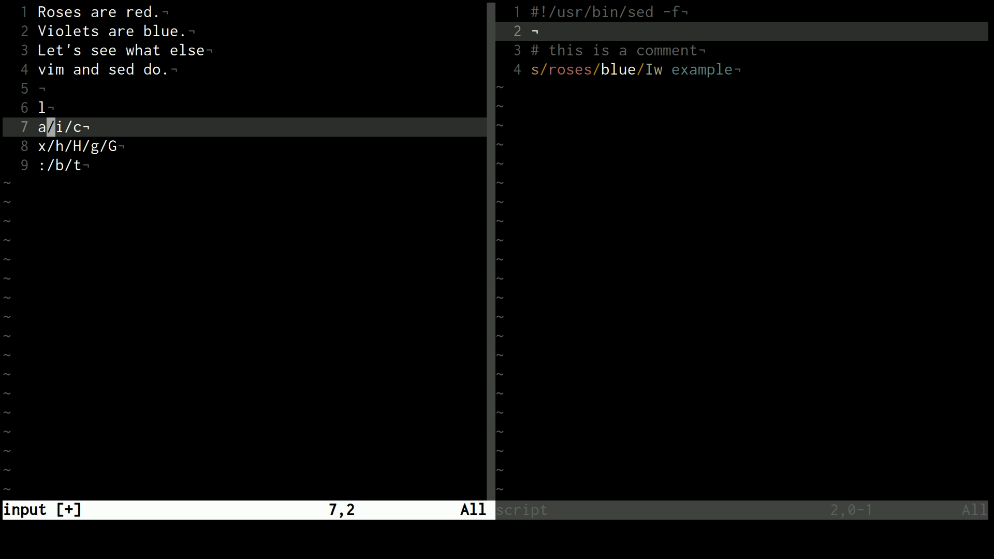